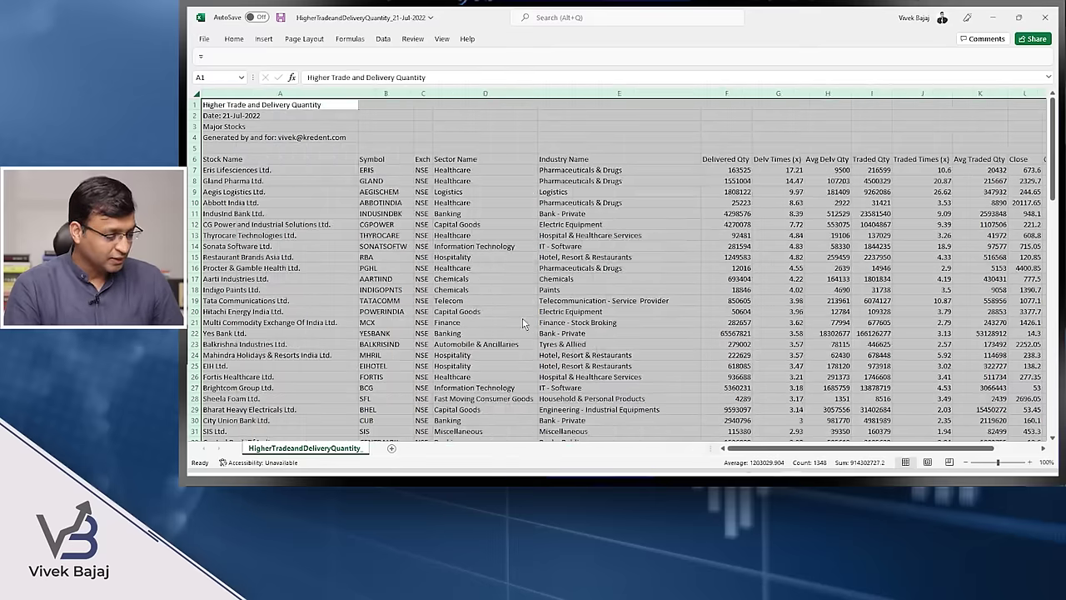
- Delete the five title and information rows above the column headers of the stock list
scroll(529, 301, up, 3)
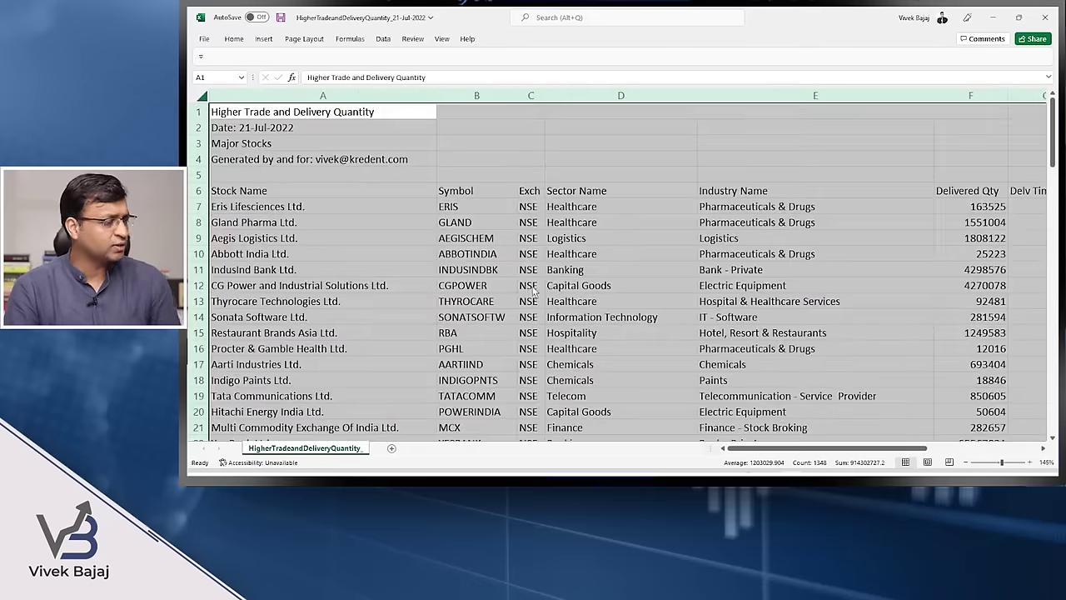
click(501, 174)
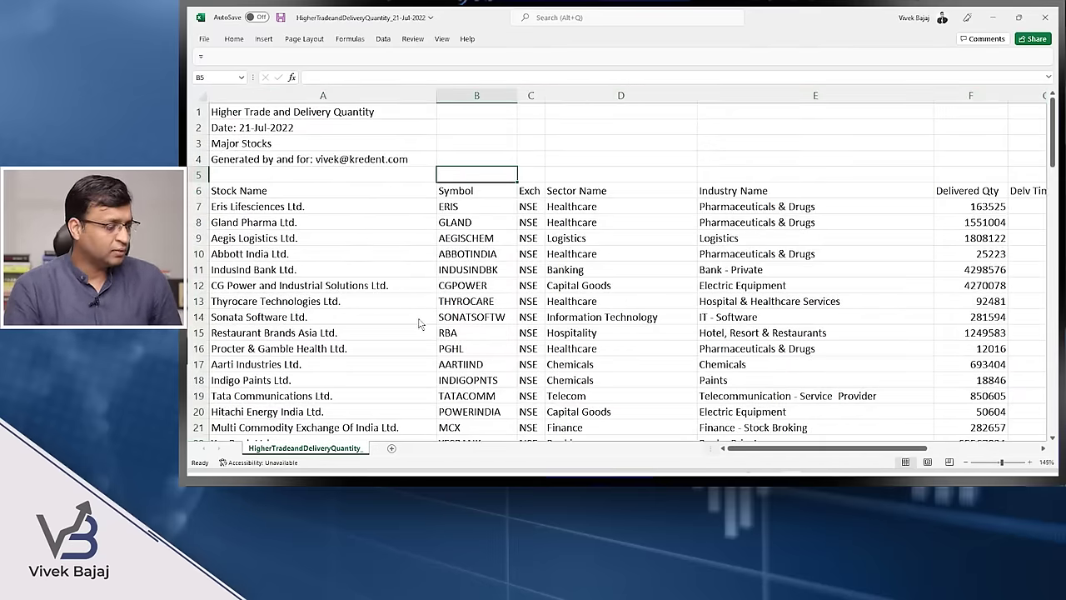
click(260, 131)
drag(198, 112, 198, 175)
right_click(306, 136)
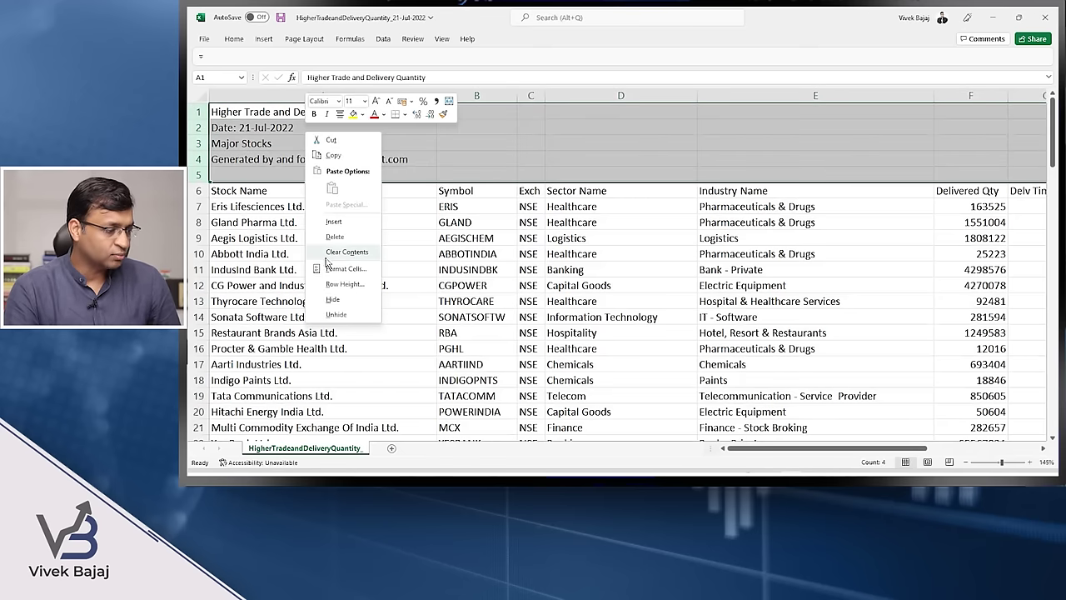
click(337, 252)
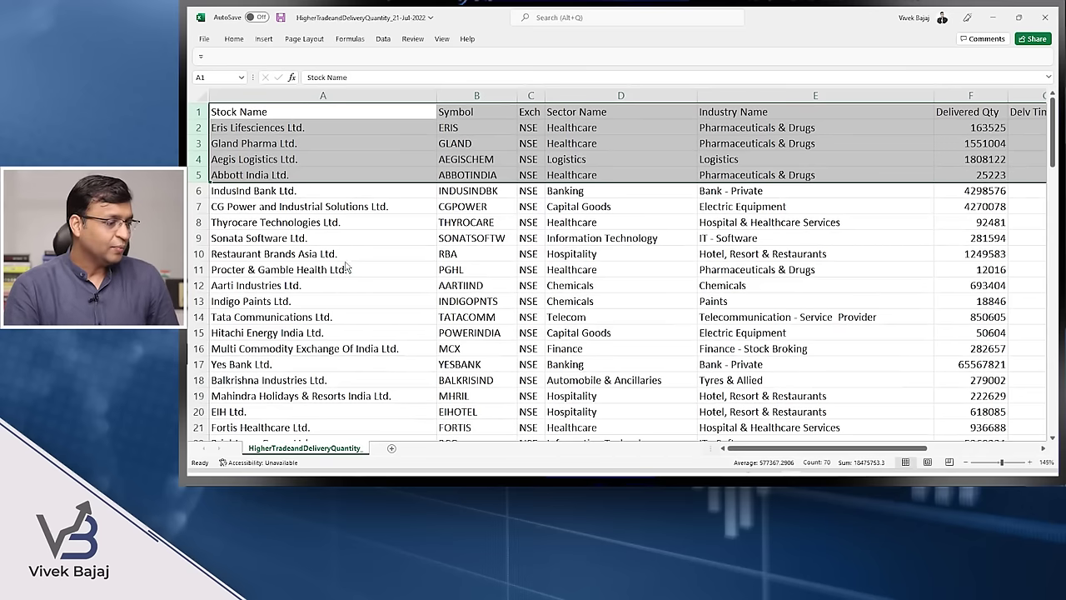
click(348, 269)
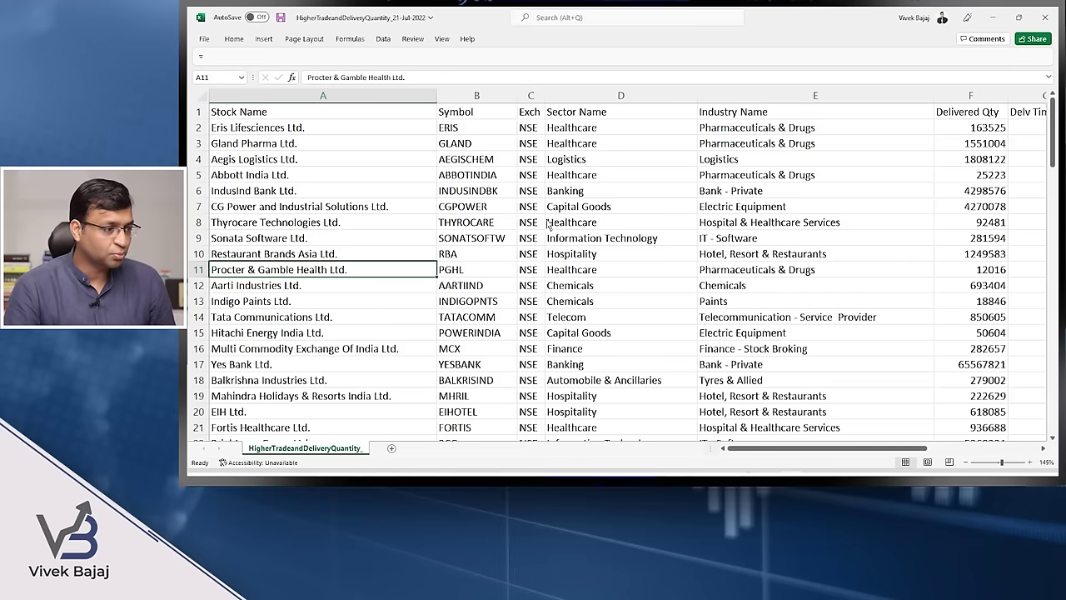
- Hide the Symbol and Exch columns
drag(472, 99, 530, 104)
right_click(476, 166)
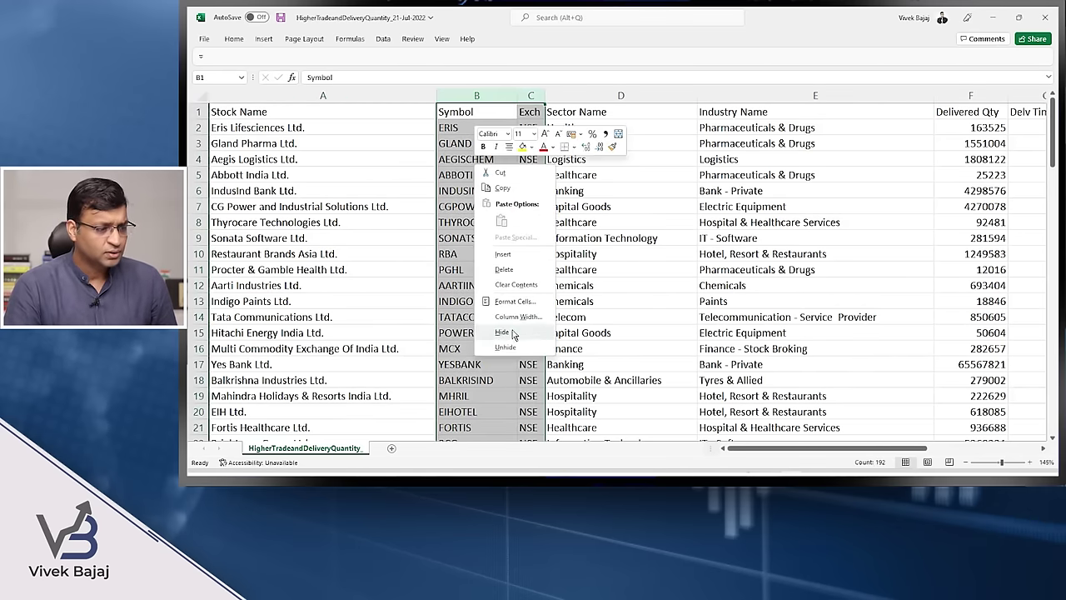
click(513, 333)
click(670, 210)
click(556, 197)
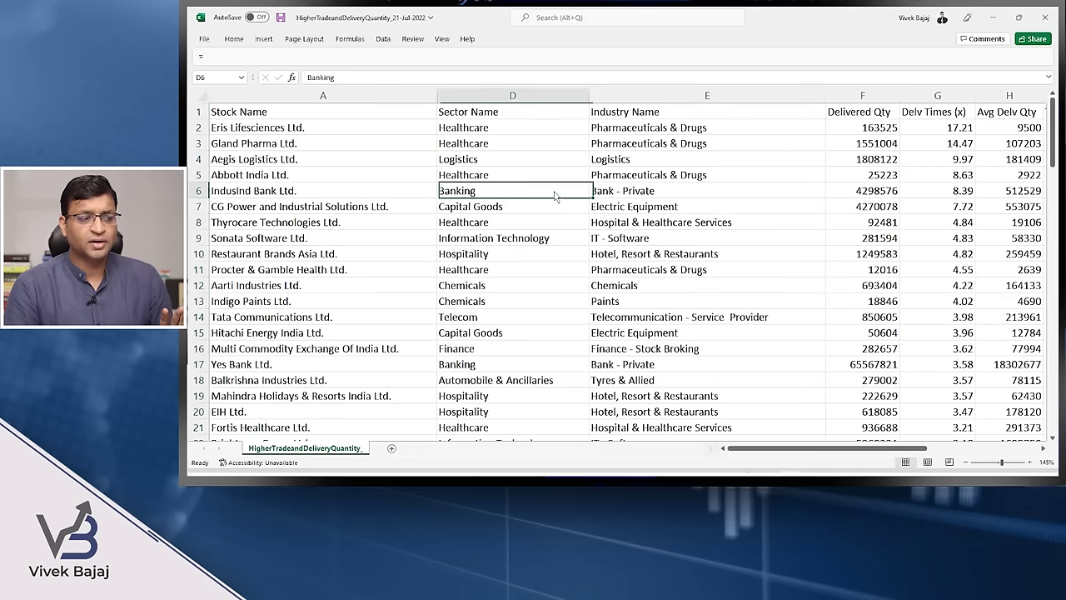
- Look through the stock data columns from Industry Name and Delivered Qty across to Chg %
click(693, 177)
click(845, 174)
key(Right)
key(Right)
key(Right)
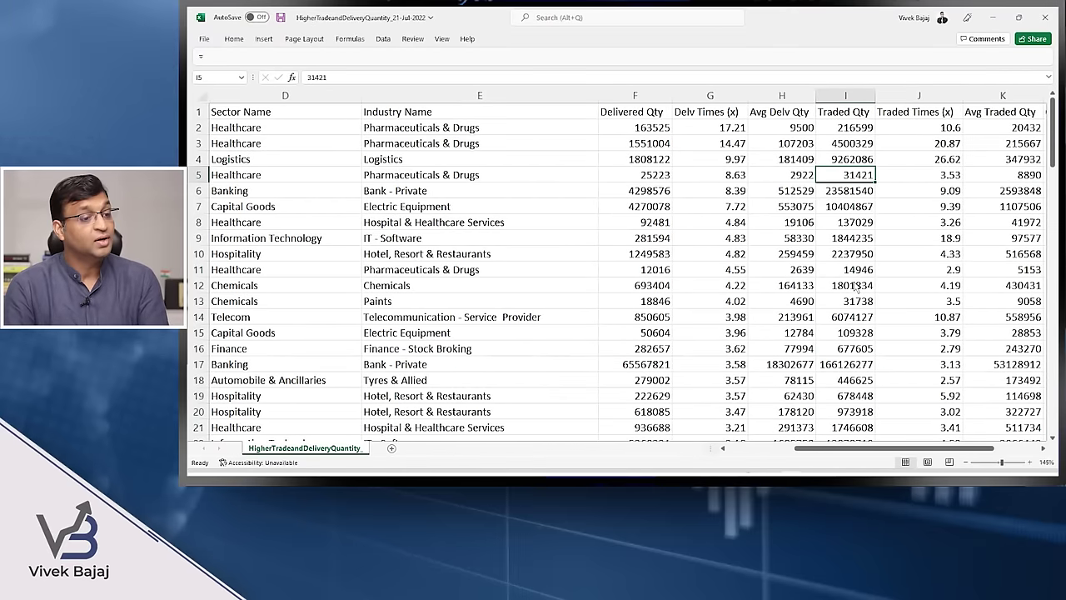
key(Right)
key(Right)
key(Right)
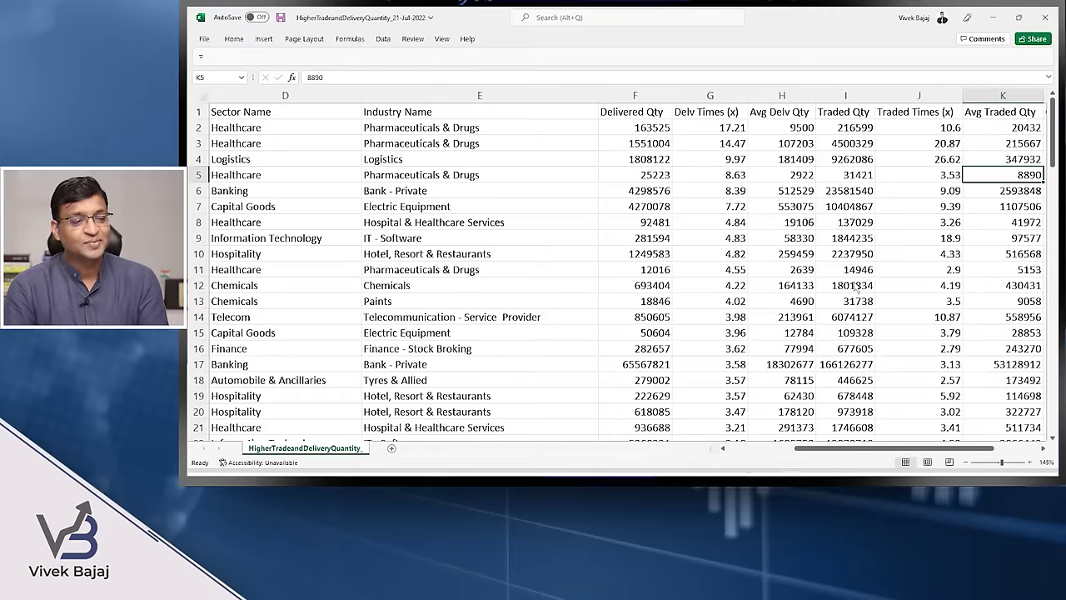
key(Right)
key(Right)
key(Left)
key(Left)
key(Left)
key(Left)
key(Left)
key(Left)
key(Left)
key(Left)
key(Left)
key(Left)
key(Left)
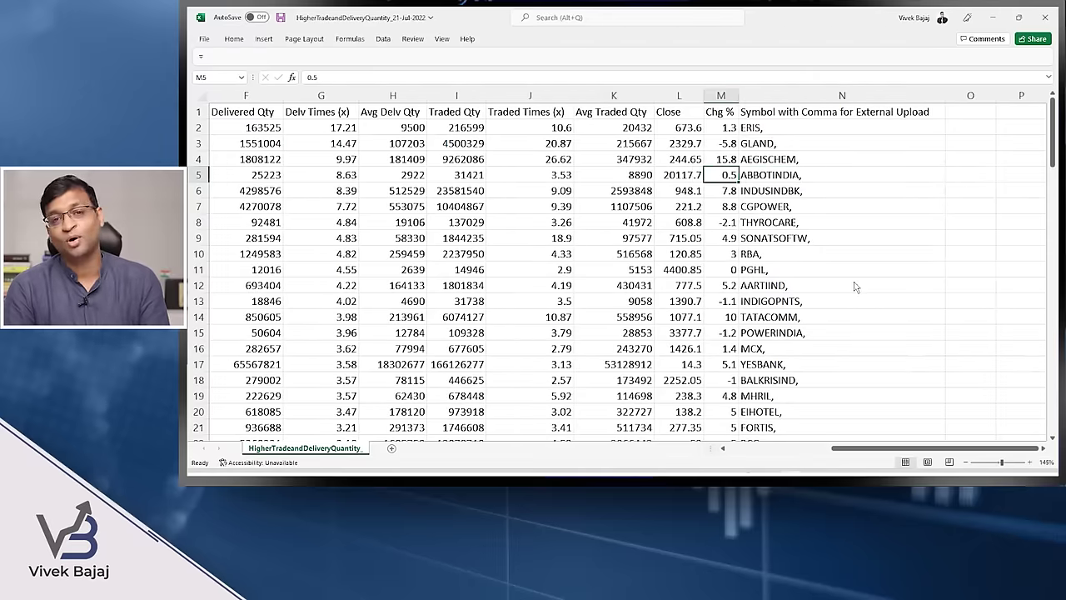
- Insert a PivotTable from the stock data range A1:N96 on a new worksheet
click(265, 40)
click(222, 63)
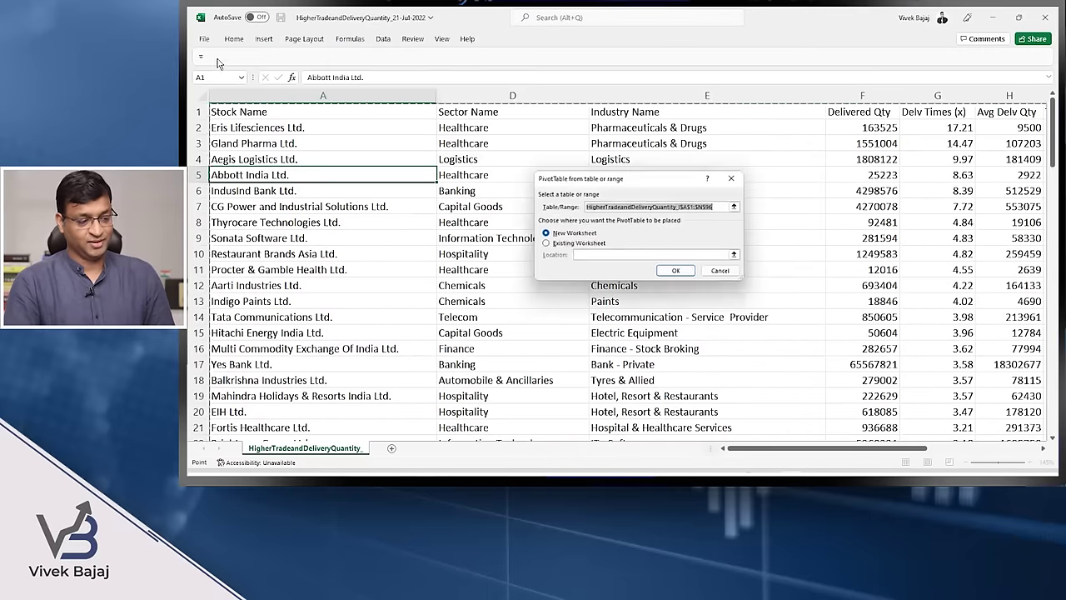
click(680, 271)
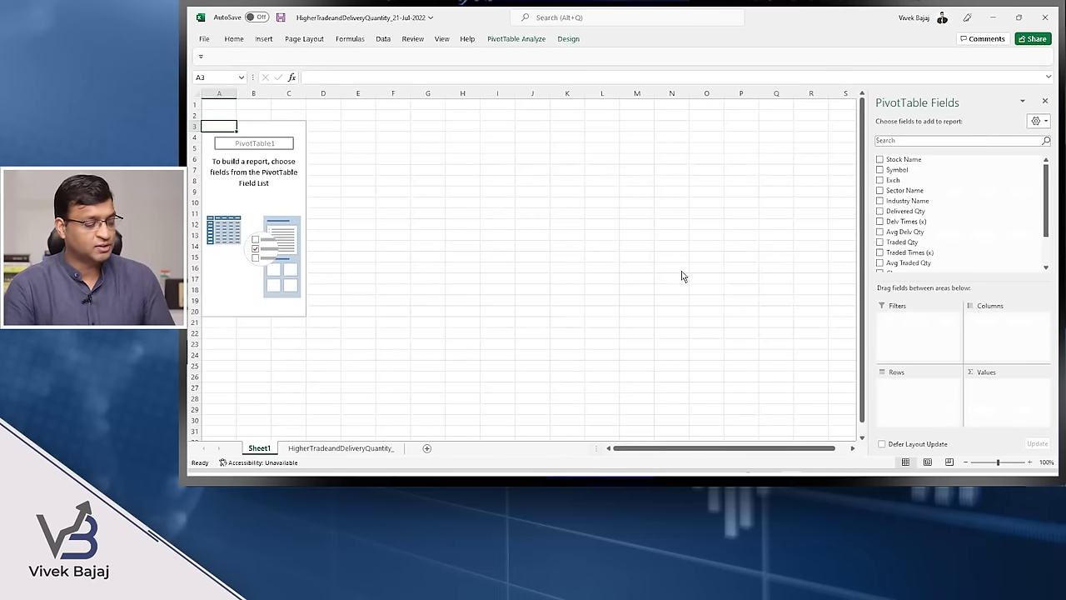
- Build the PivotTable with Sector Name as rows and Delv Times (x) and Traded Times (x) as values
scroll(412, 273, up, 3)
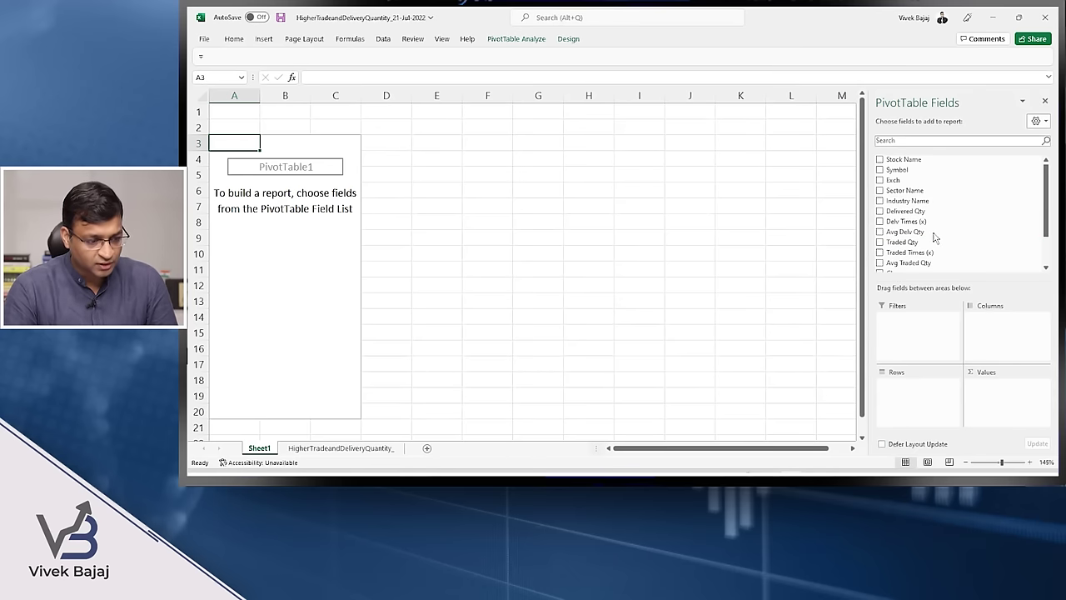
drag(923, 415, 923, 405)
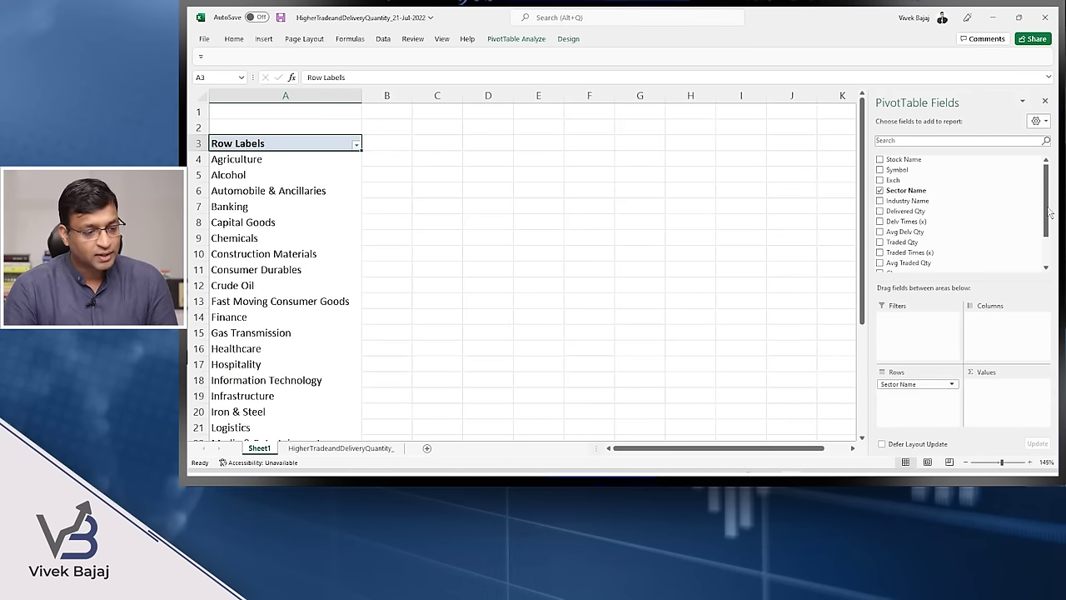
scroll(1047, 218, down, 1)
drag(1046, 218, 1049, 238)
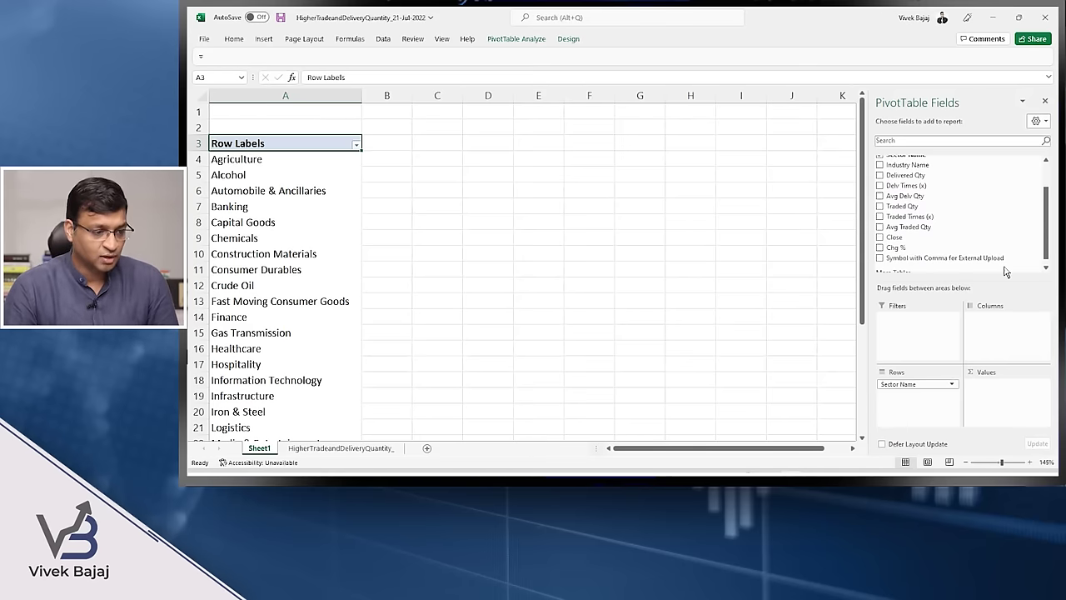
drag(1001, 394, 1002, 393)
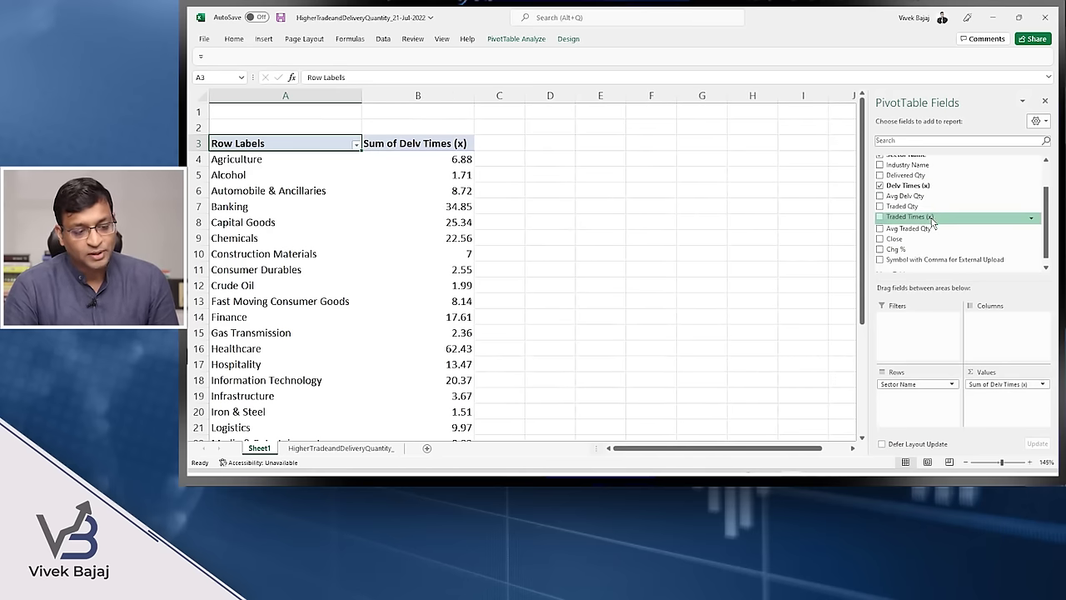
drag(933, 221, 1027, 412)
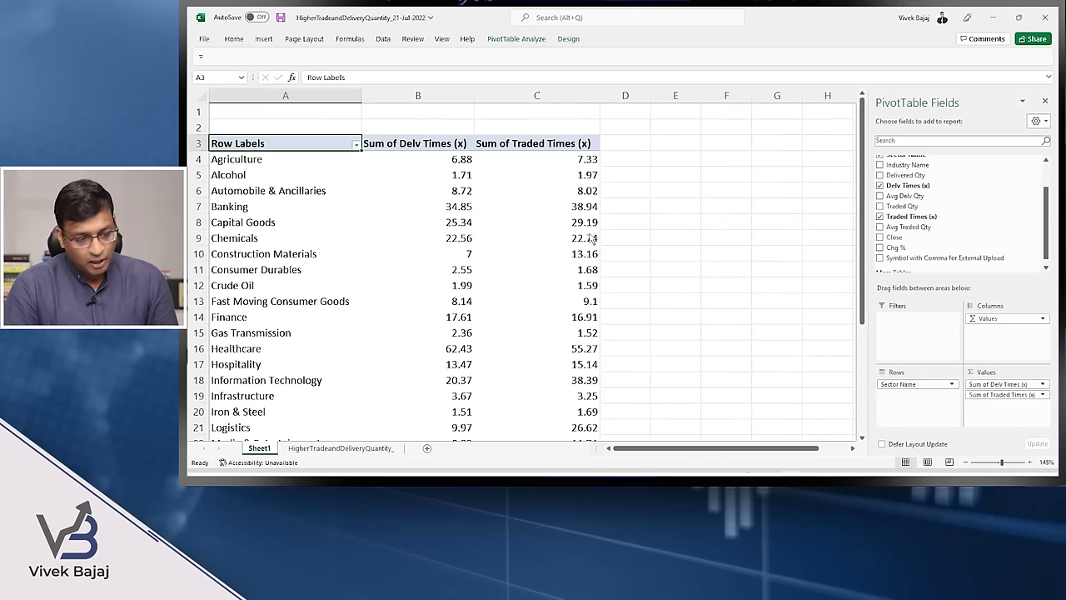
- Summarize both the Delv Times (x) and Traded Times (x) values by Average instead of Sum
click(1042, 384)
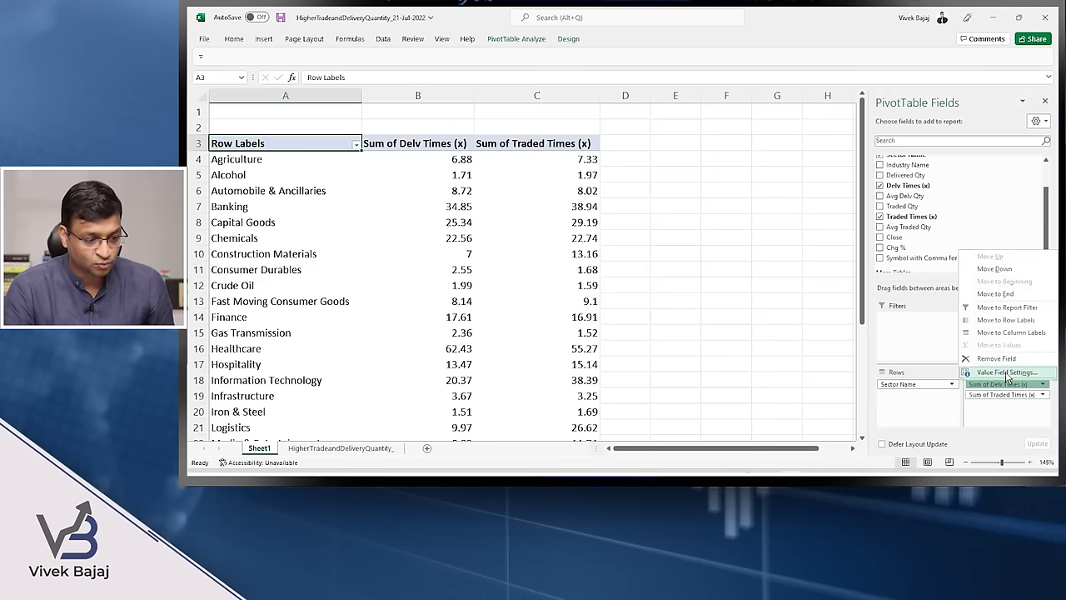
click(1008, 373)
click(556, 232)
click(683, 282)
click(1041, 394)
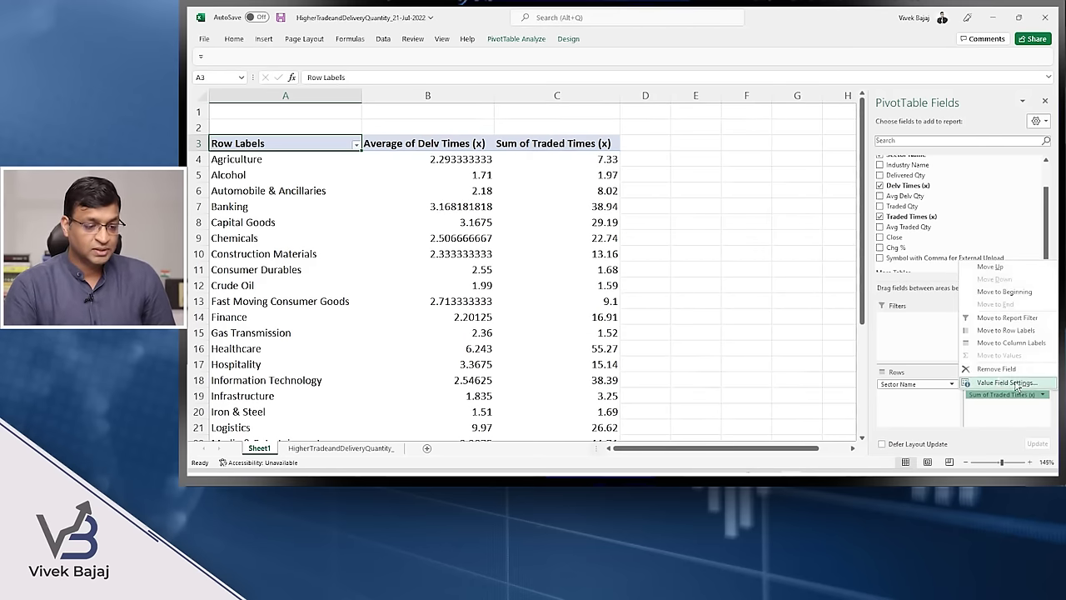
click(1007, 382)
click(556, 233)
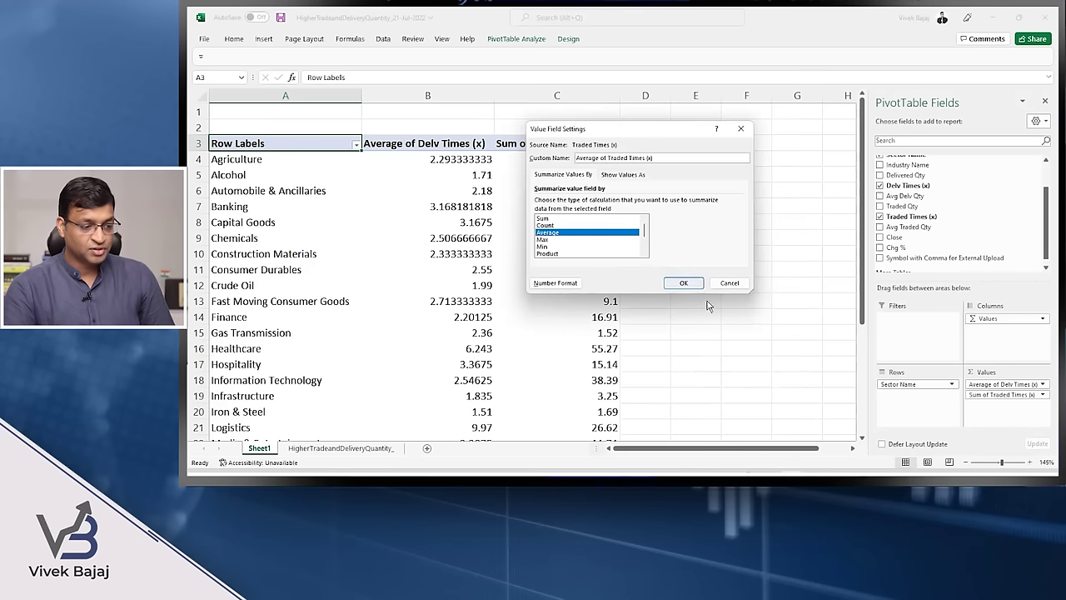
click(681, 284)
click(593, 194)
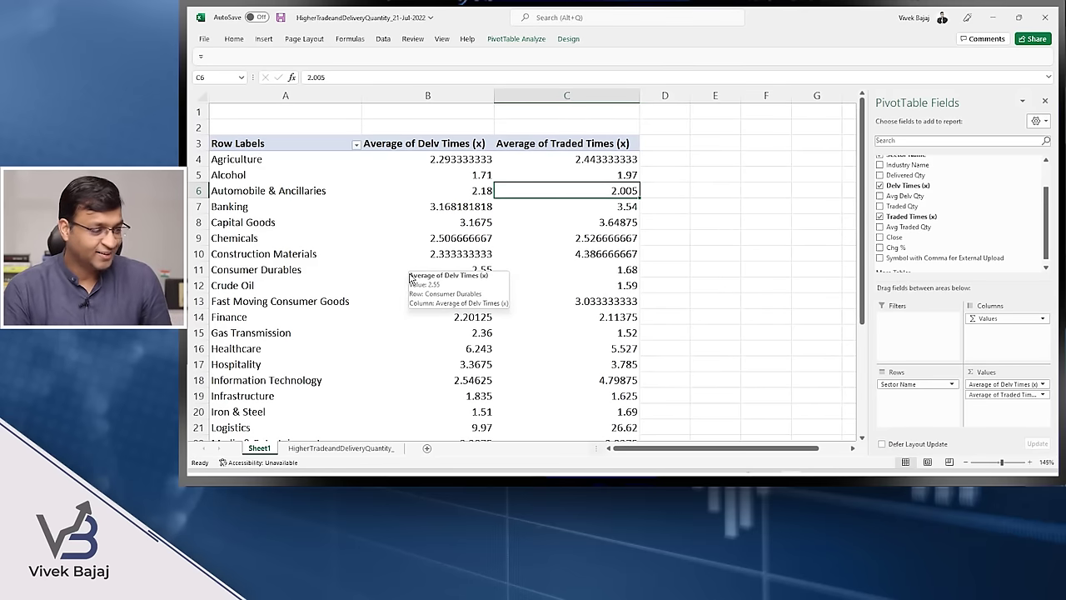
- Format the two average columns, B and C, with the Number category
drag(428, 94, 562, 221)
right_click(562, 222)
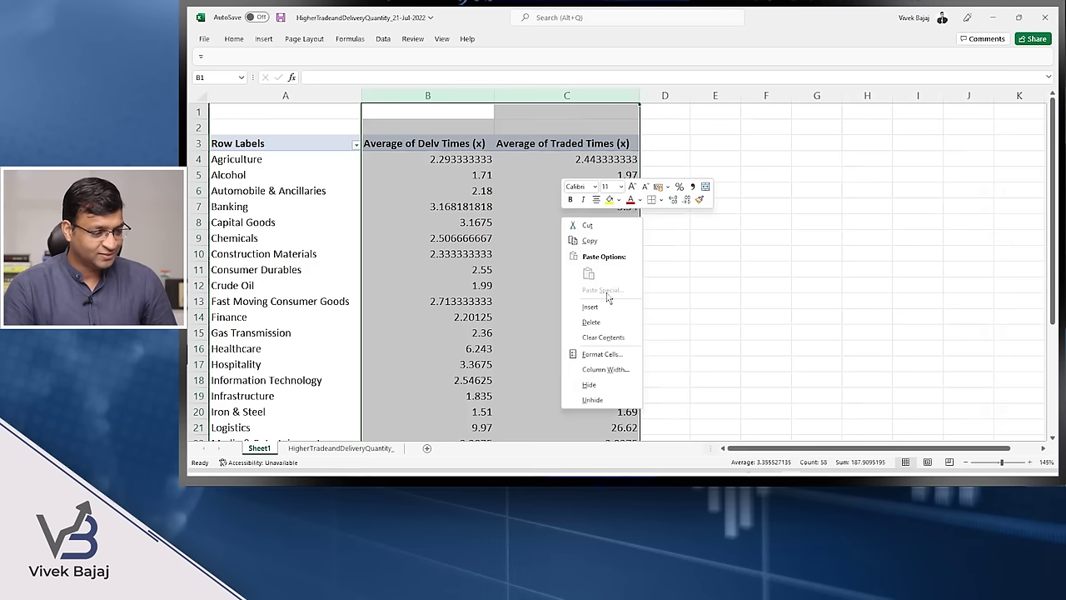
click(601, 354)
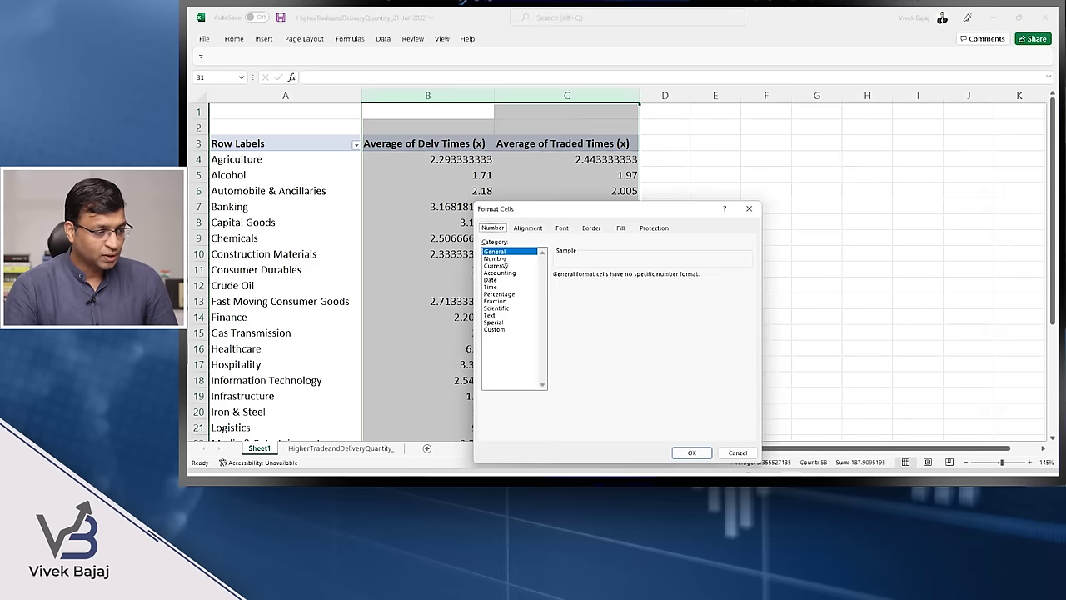
click(500, 259)
click(691, 452)
click(554, 207)
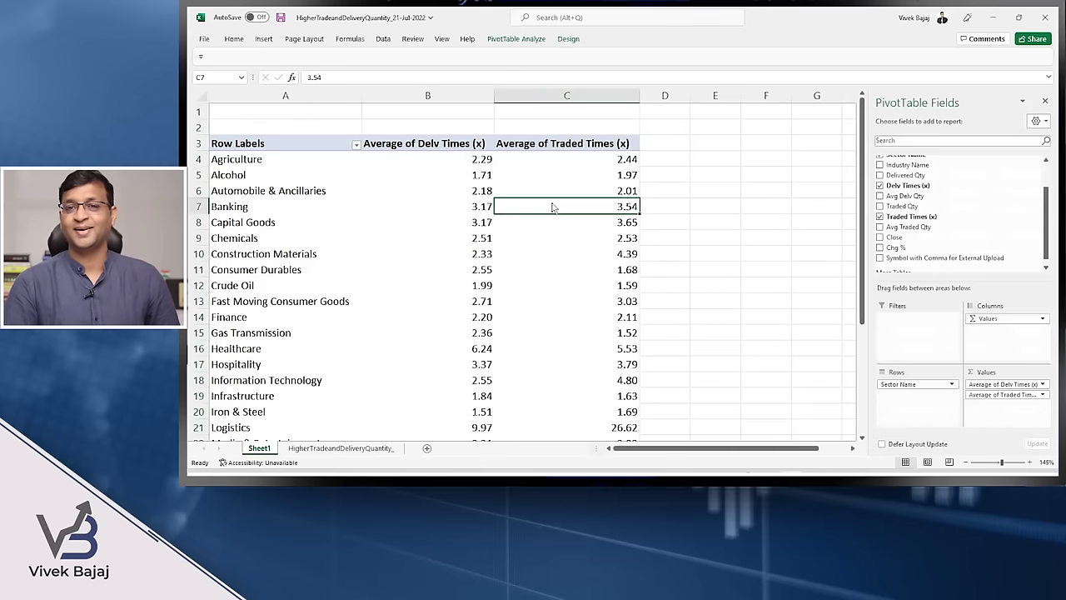
click(542, 273)
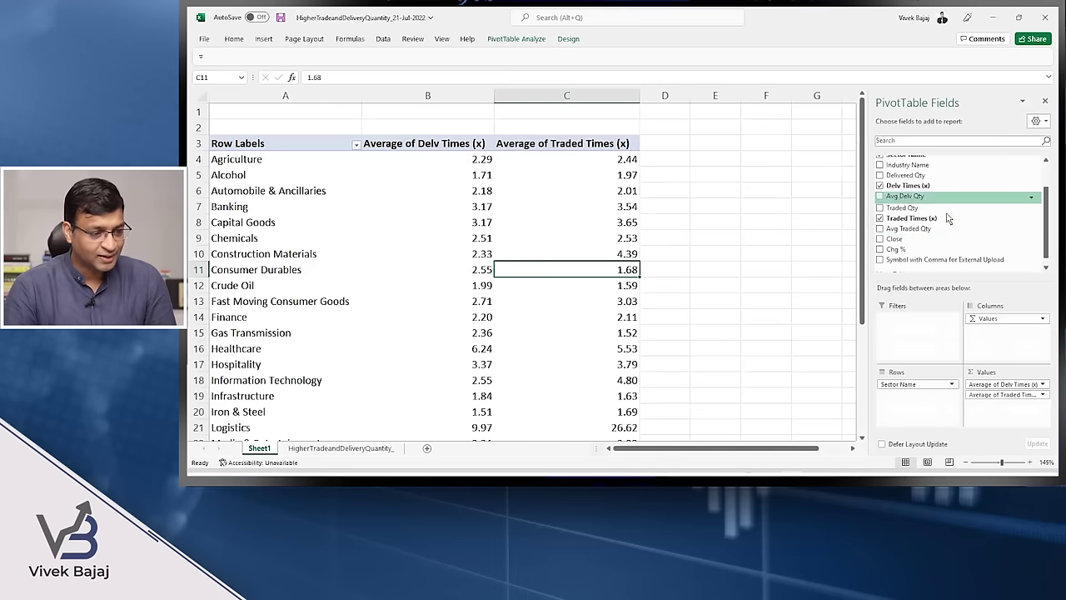
- Nest Stock Name under Sector Name in the PivotTable rows and add Chg % to the values
scroll(933, 225, up, 3)
drag(904, 159, 916, 396)
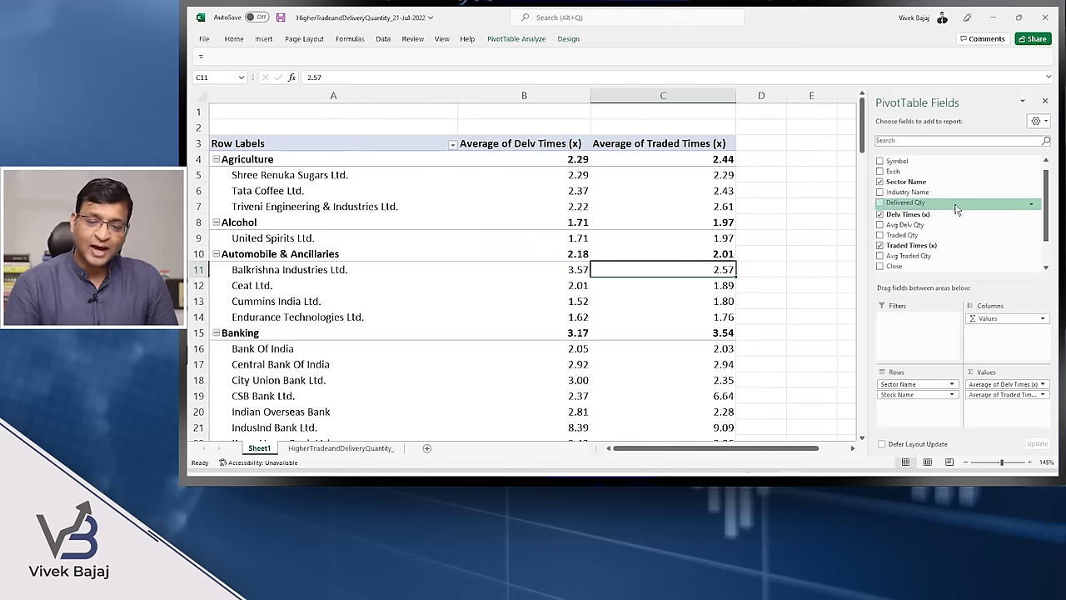
scroll(975, 239, down, 2)
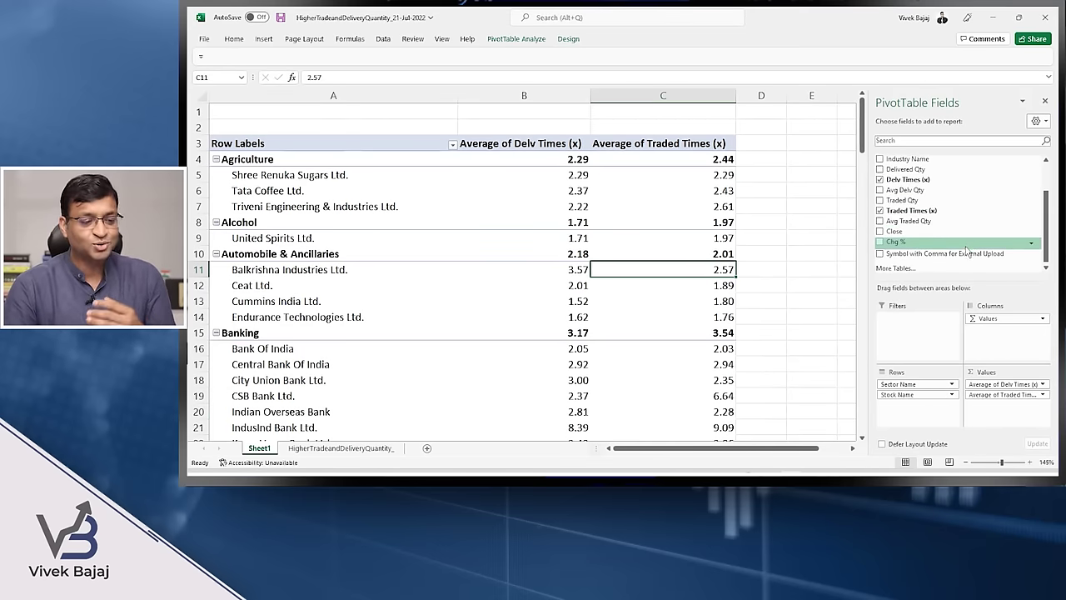
click(927, 241)
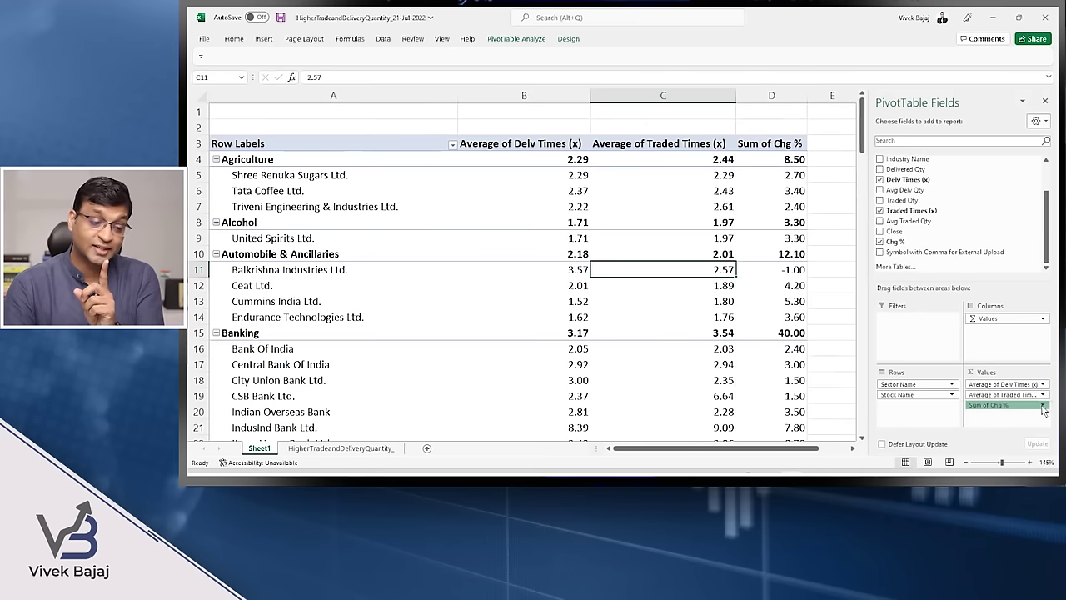
- Summarize the Chg % value field by Average
click(1041, 406)
click(1020, 395)
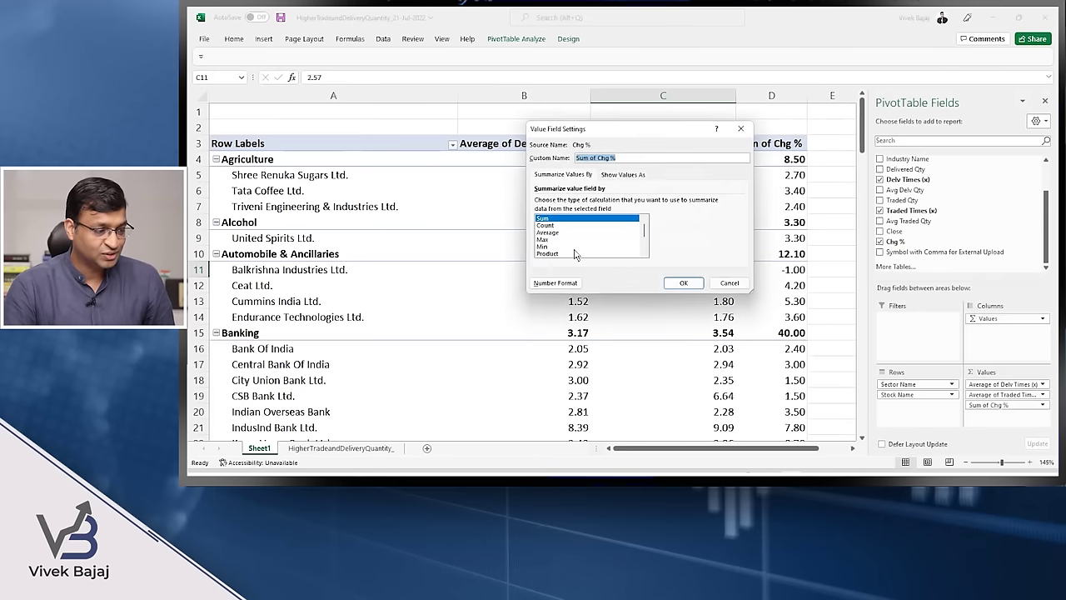
click(575, 239)
click(573, 232)
click(683, 282)
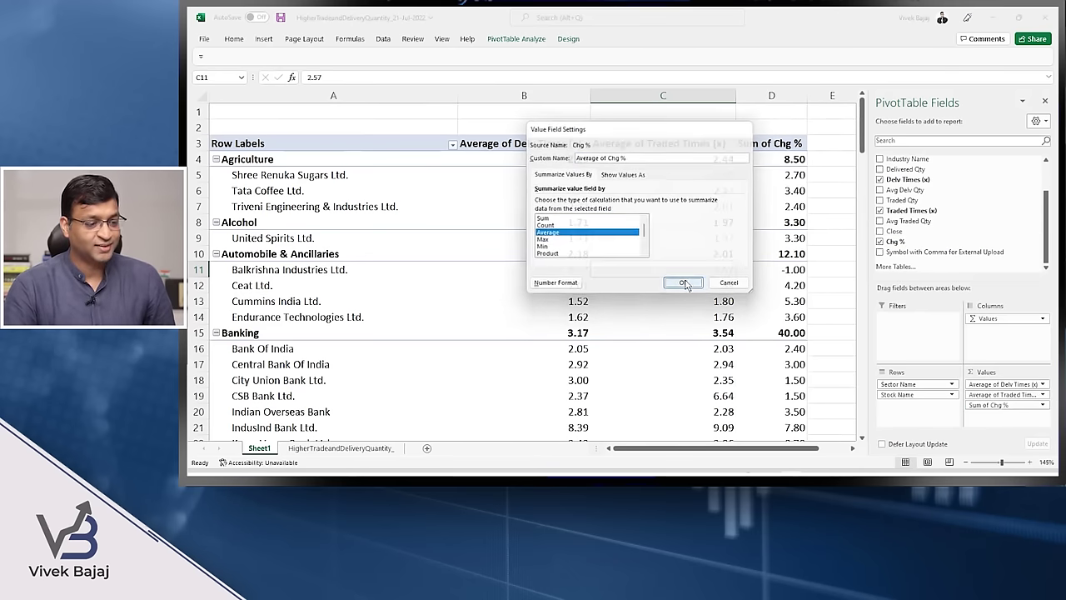
click(767, 114)
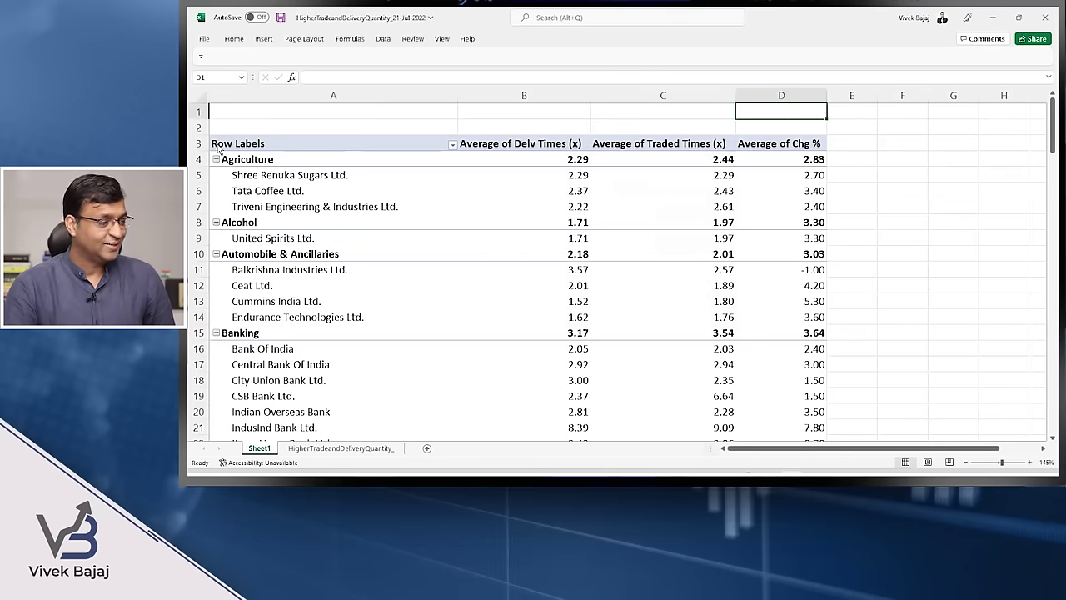
click(201, 97)
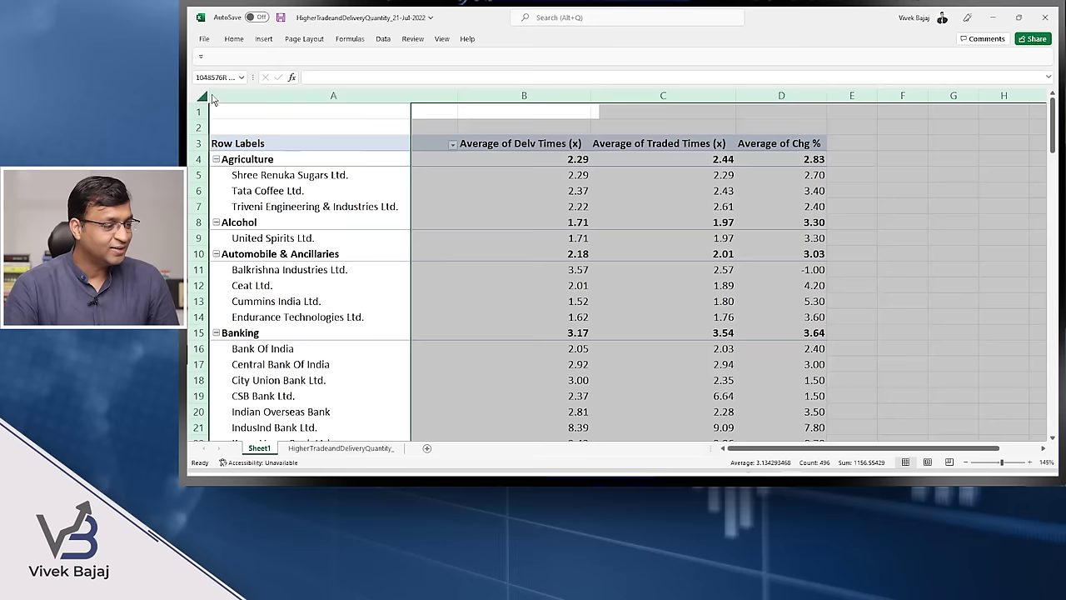
click(358, 192)
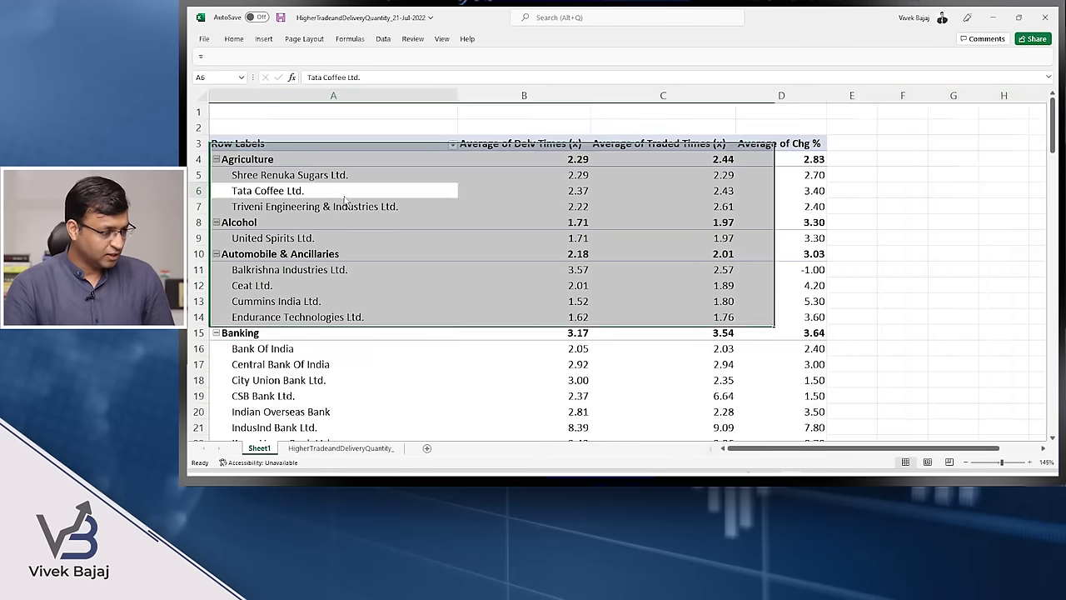
scroll(361, 305, down, 7)
scroll(321, 325, up, 7)
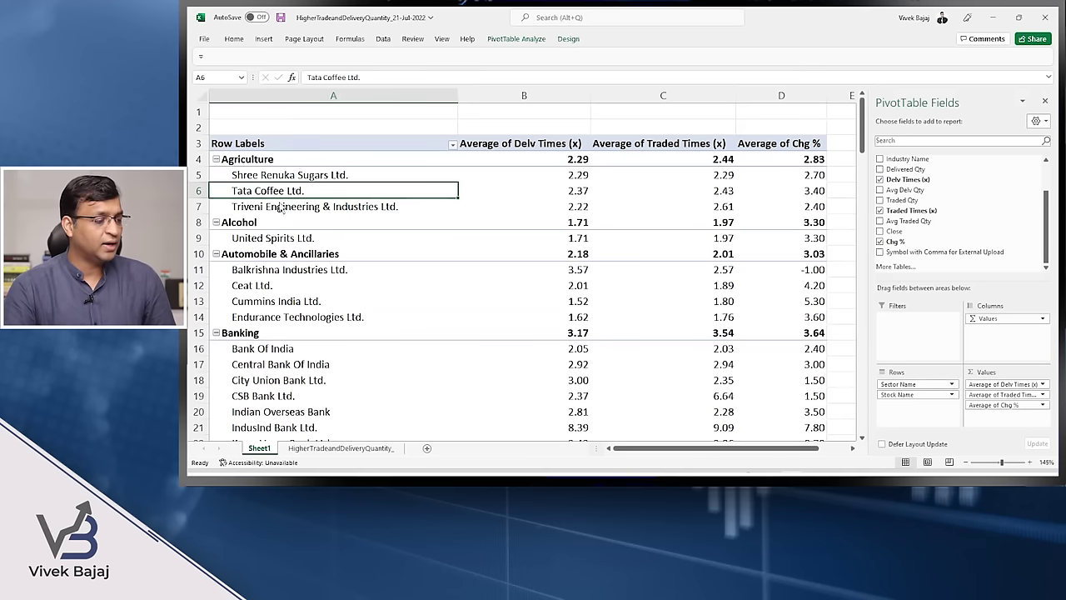
- Expand the entire Sector Name field in the PivotTable
right_click(278, 163)
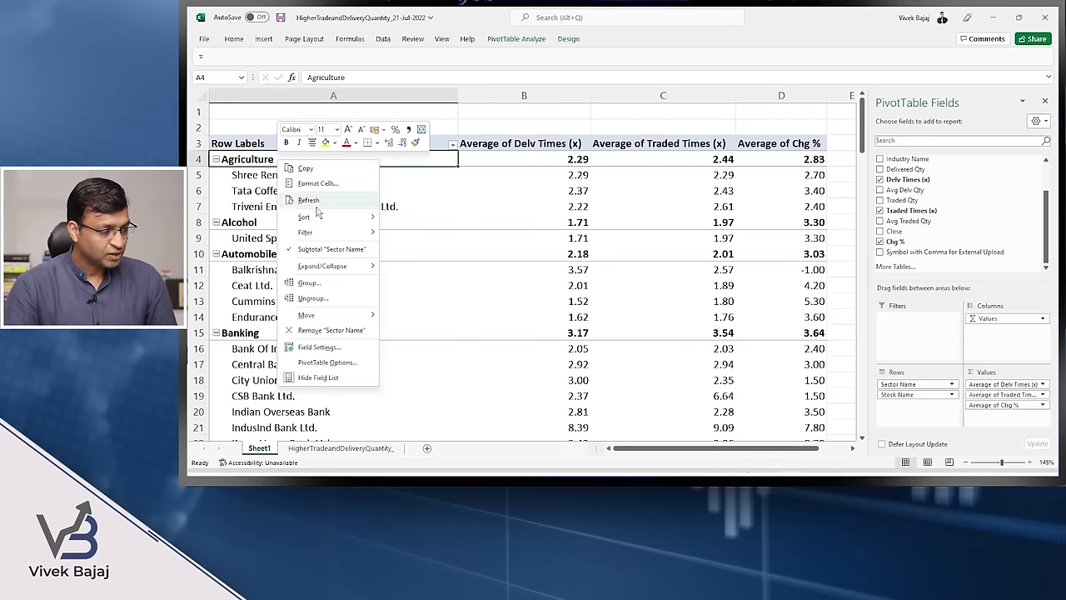
mouse_move(356, 269)
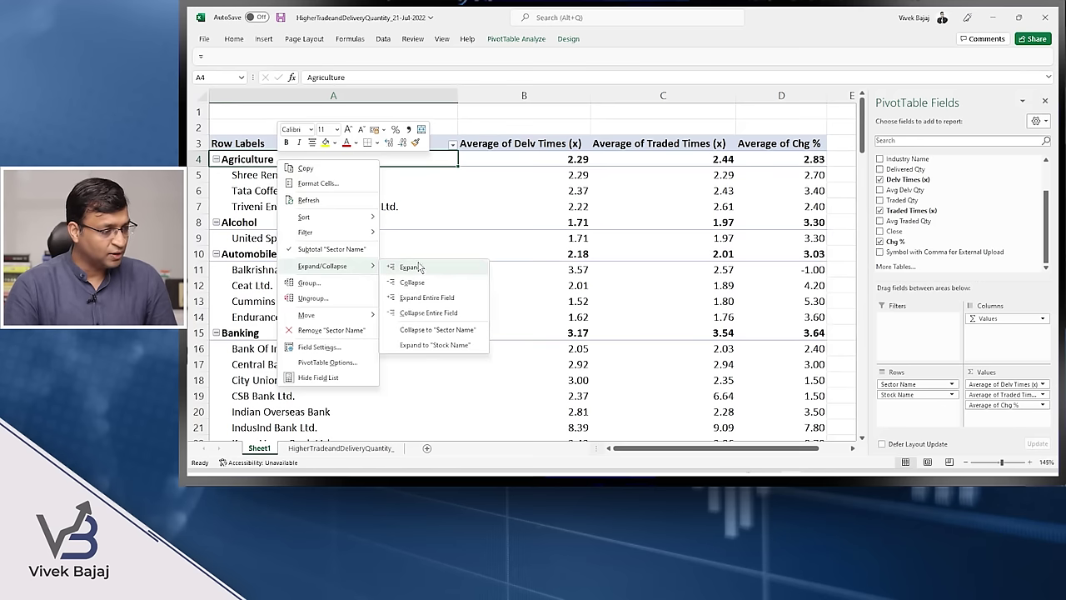
click(460, 299)
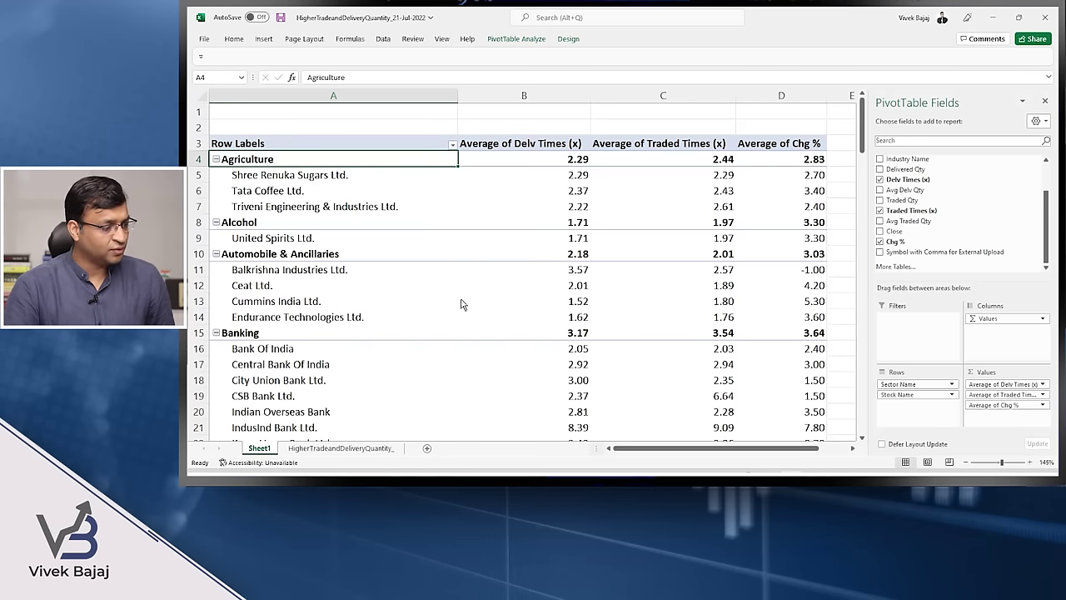
- Collapse the entire Sector Name field so the PivotTable lists only the sectors
right_click(286, 160)
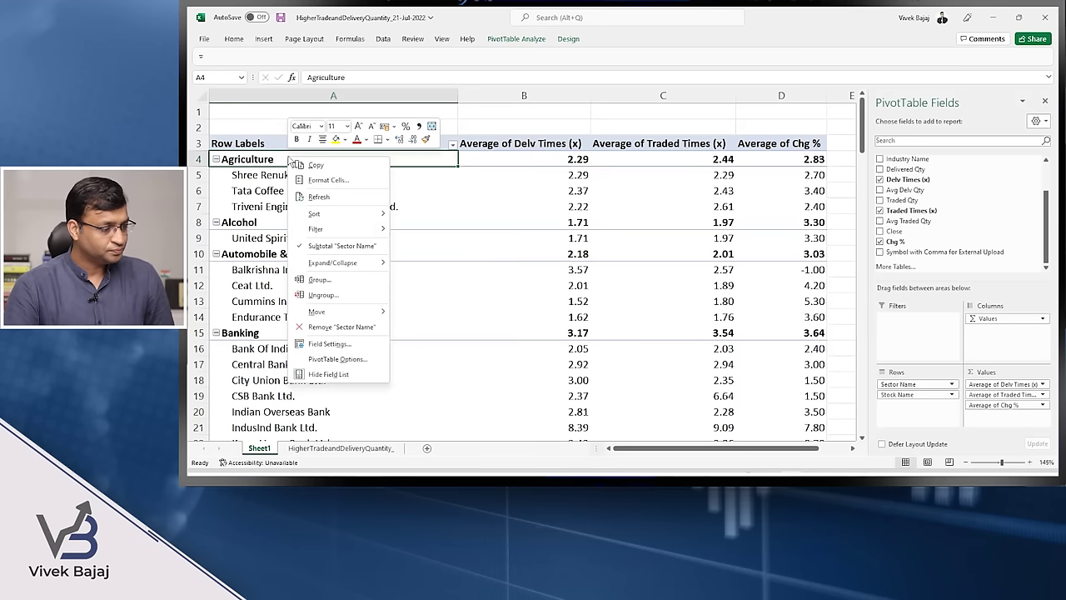
mouse_move(367, 264)
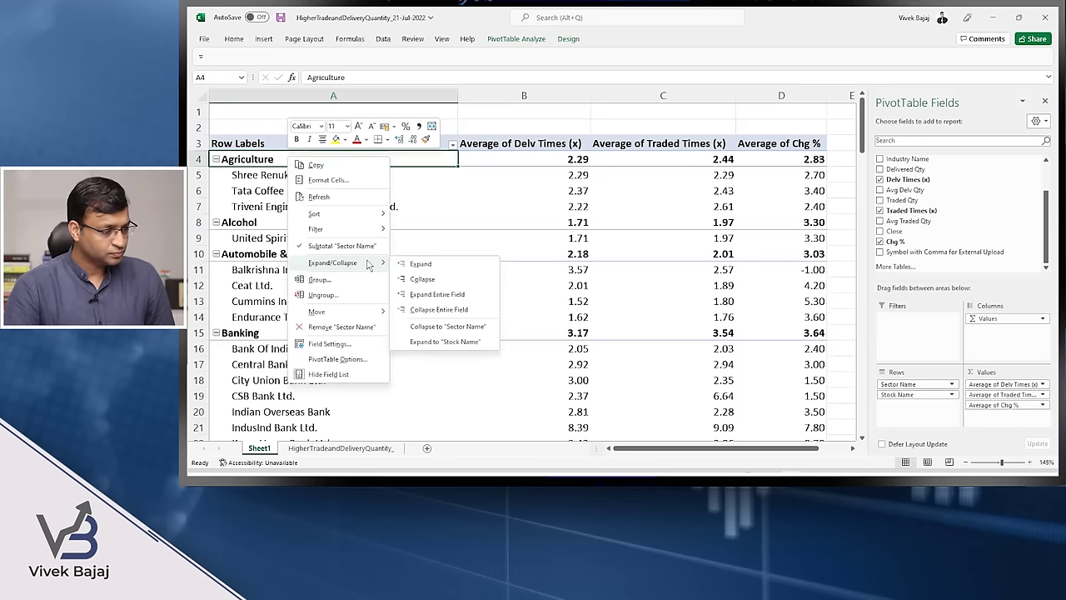
click(474, 311)
scroll(304, 300, down, 8)
scroll(309, 300, up, 8)
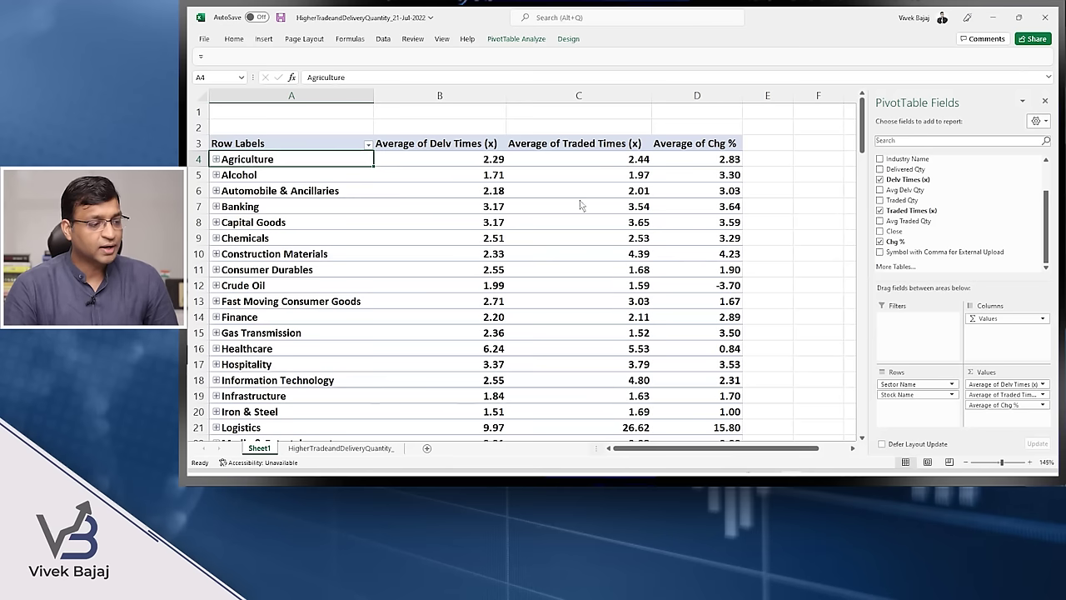
- Sort the sectors by Average of Delv Times (x) from largest to smallest
right_click(477, 162)
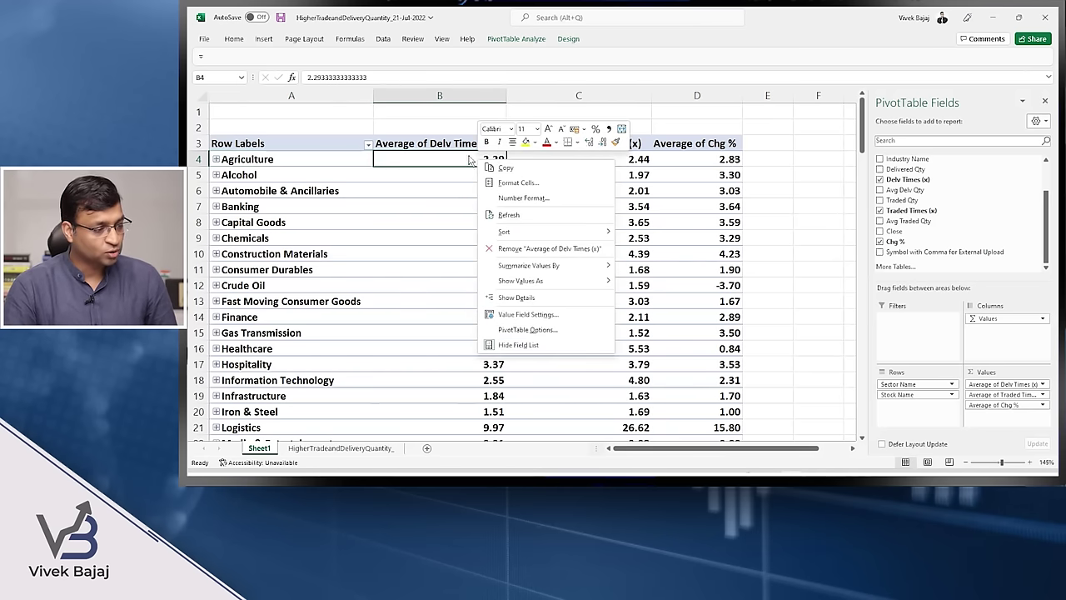
mouse_move(544, 235)
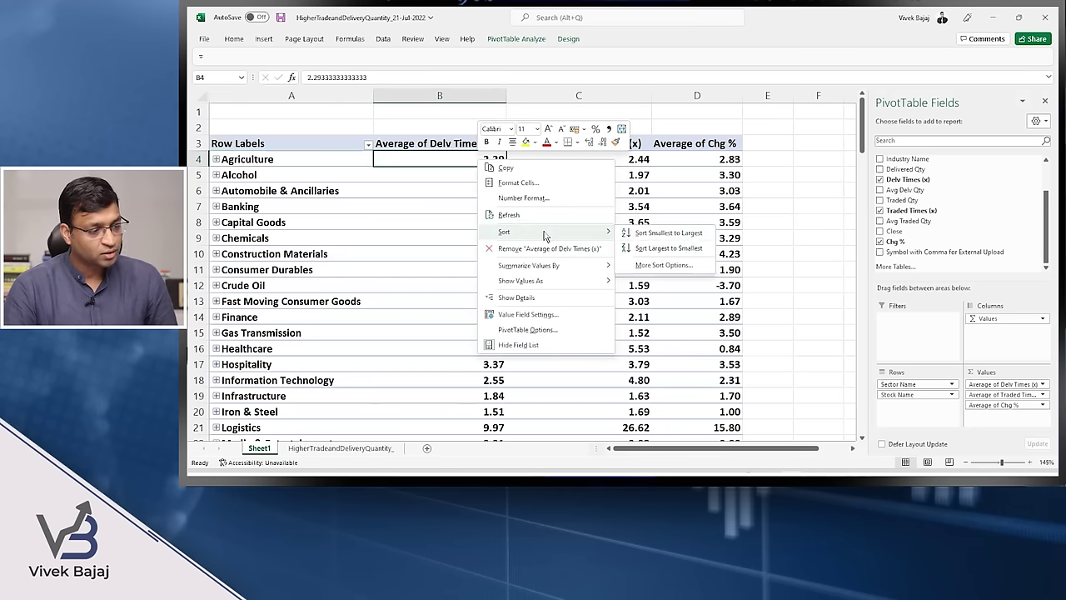
click(687, 249)
click(472, 195)
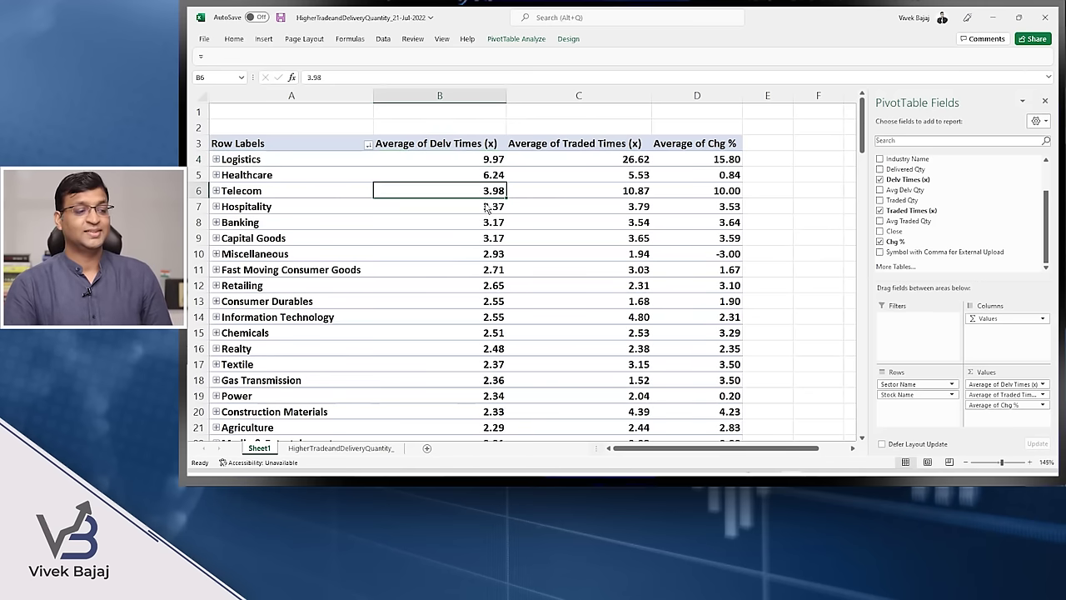
click(481, 161)
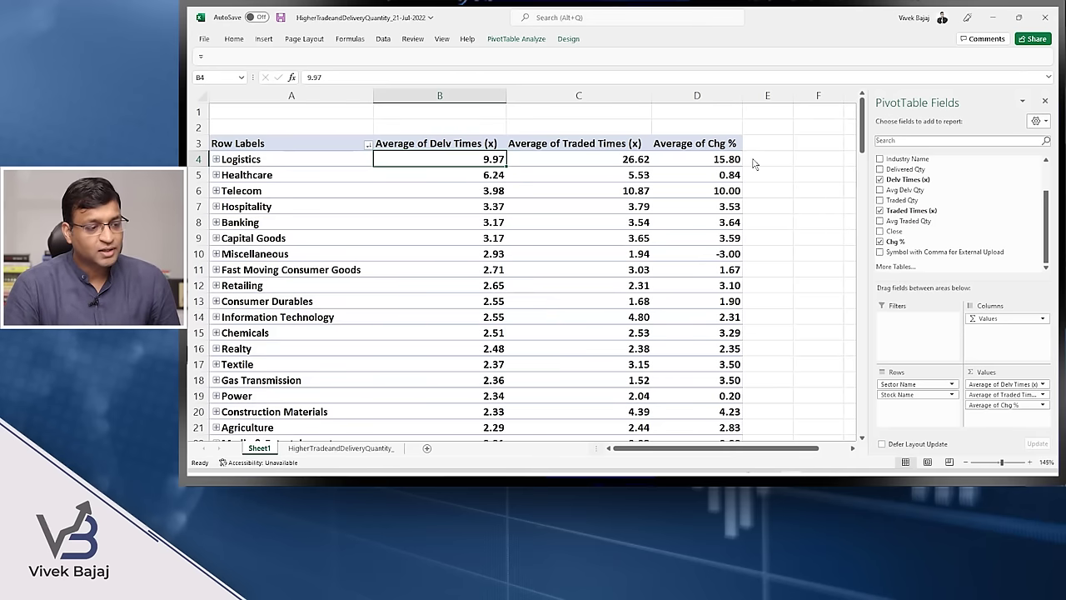
click(712, 166)
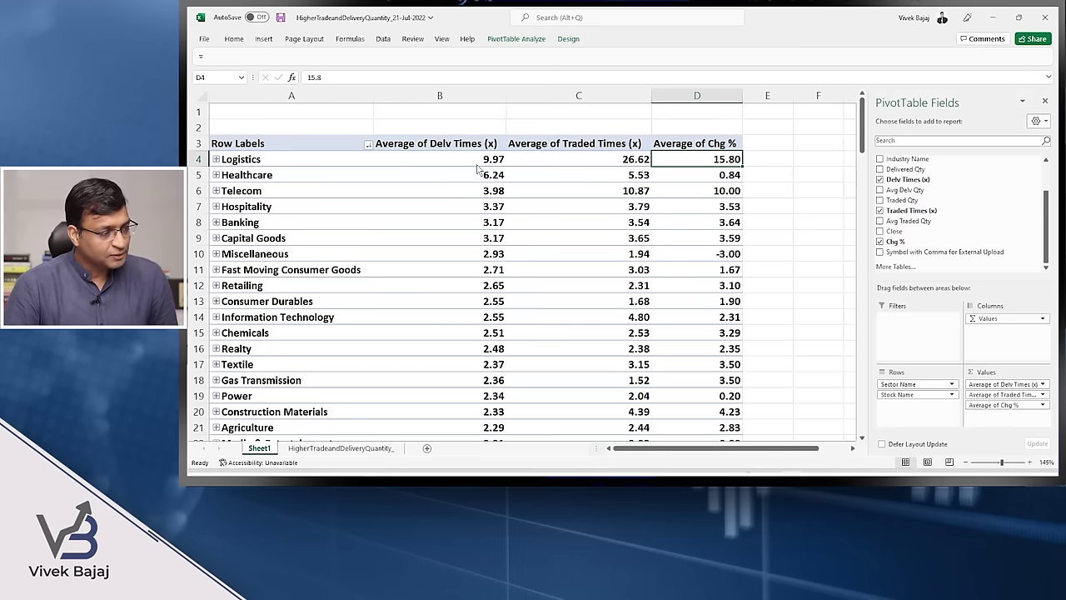
- Expand the Logistics and Healthcare sectors to list their individual stocks
click(216, 159)
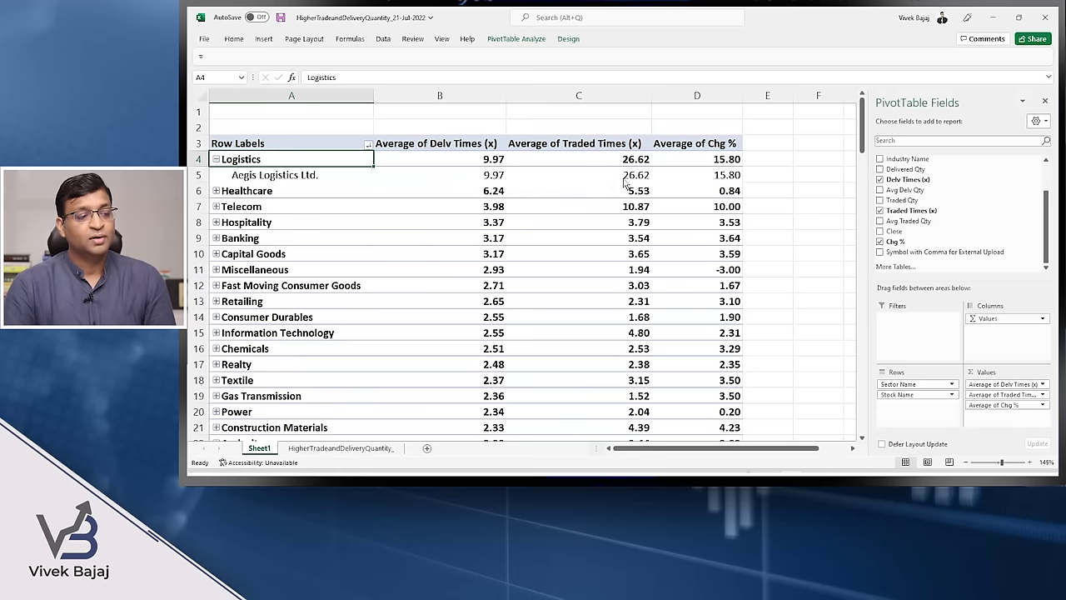
mouse_move(631, 181)
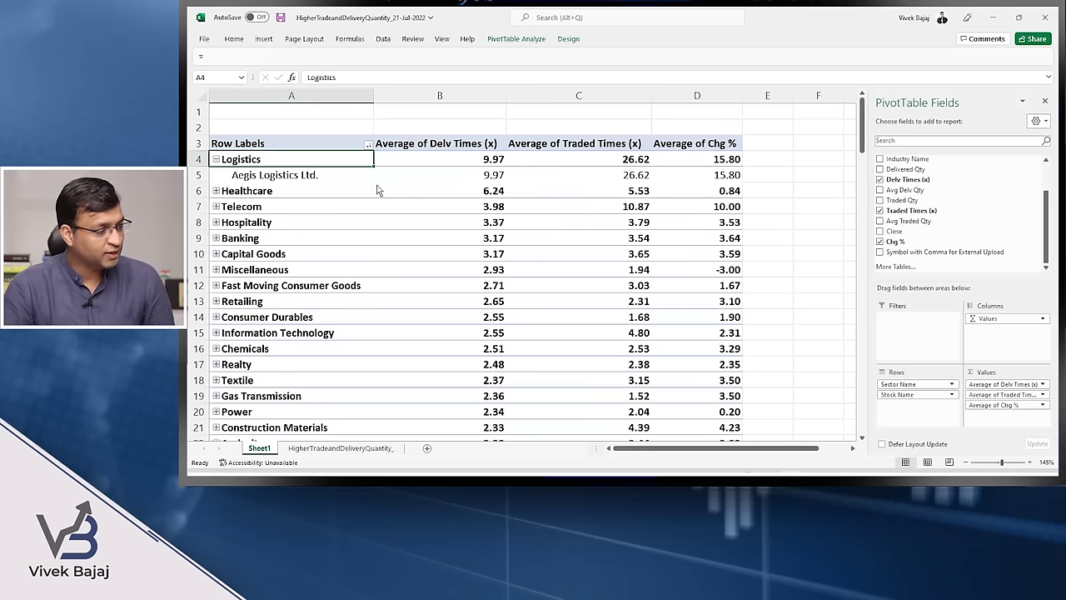
click(216, 191)
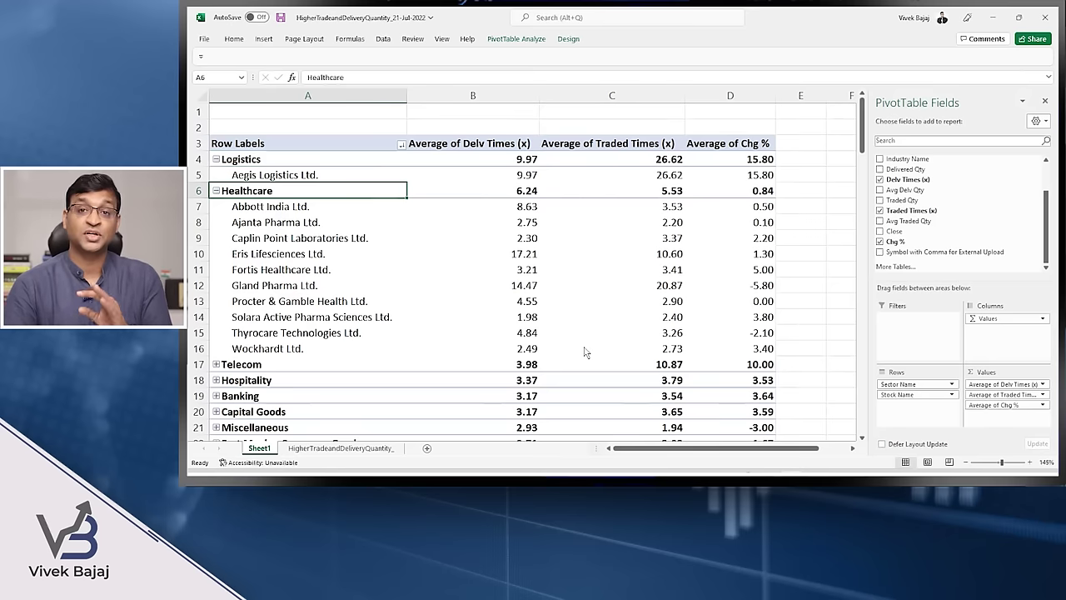
- Sort the stocks within the sectors by Average of Delv Times (x) from largest to smallest
click(524, 211)
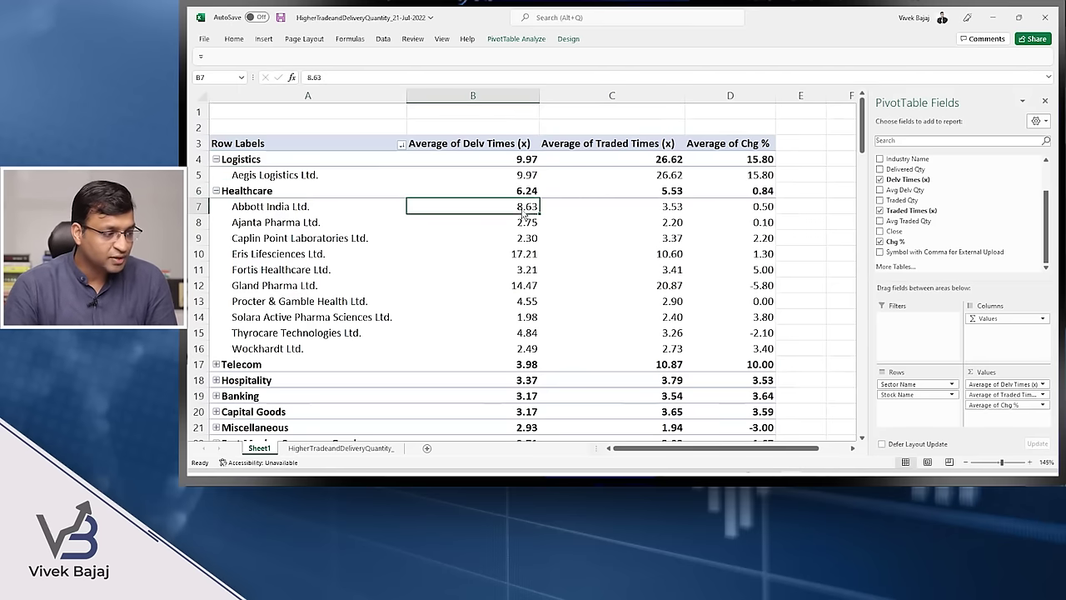
right_click(525, 212)
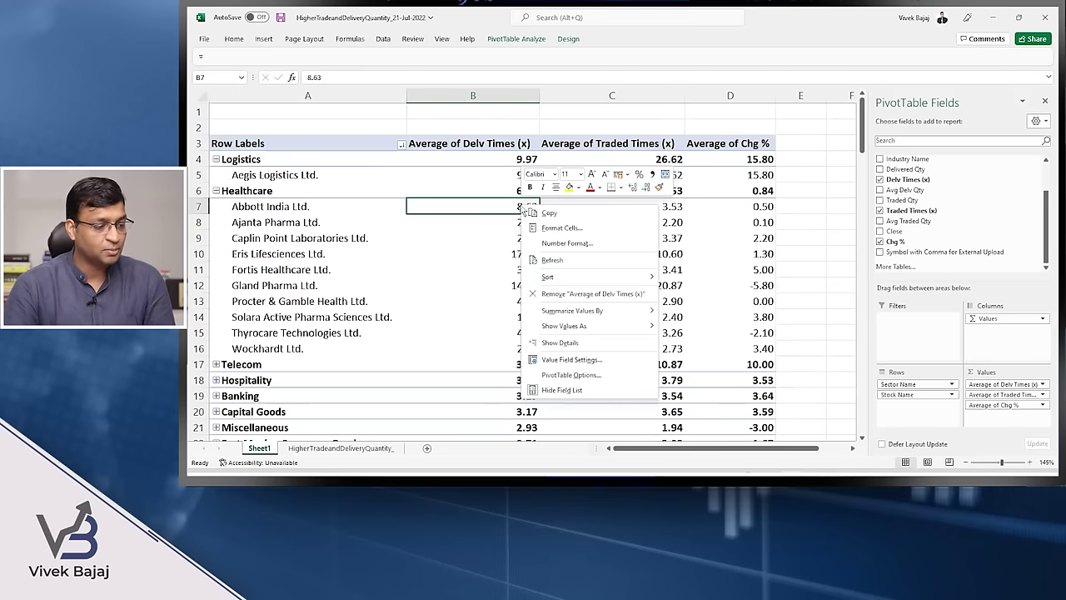
mouse_move(631, 279)
click(732, 290)
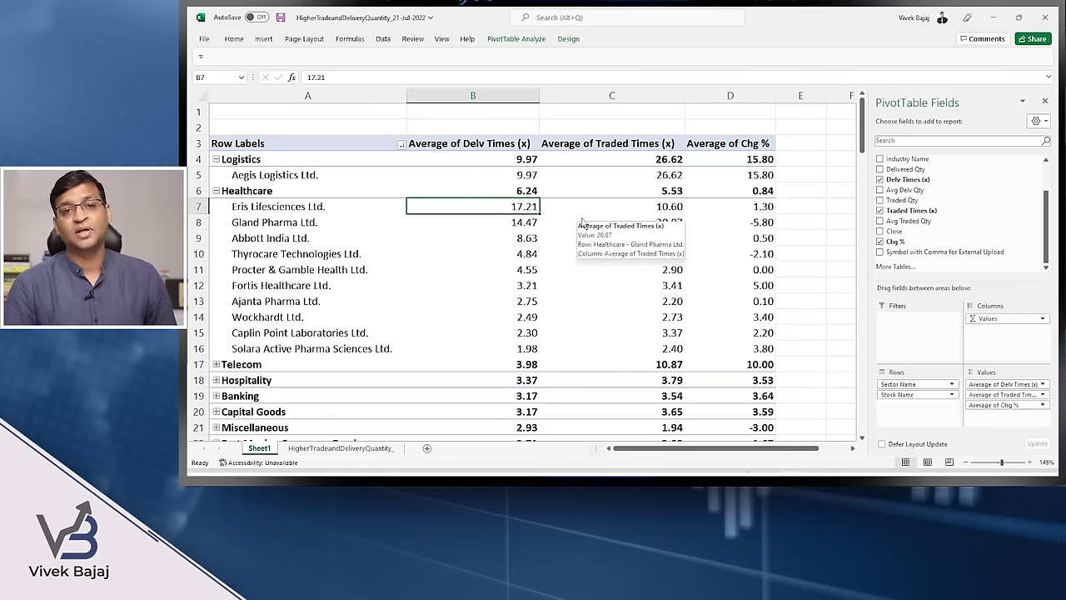
click(648, 213)
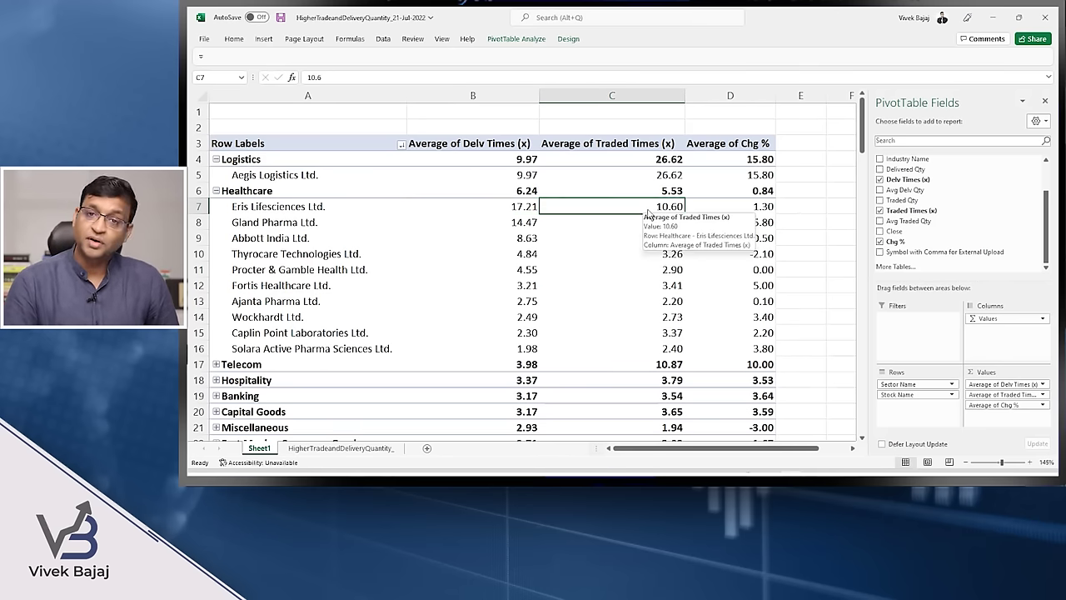
click(758, 214)
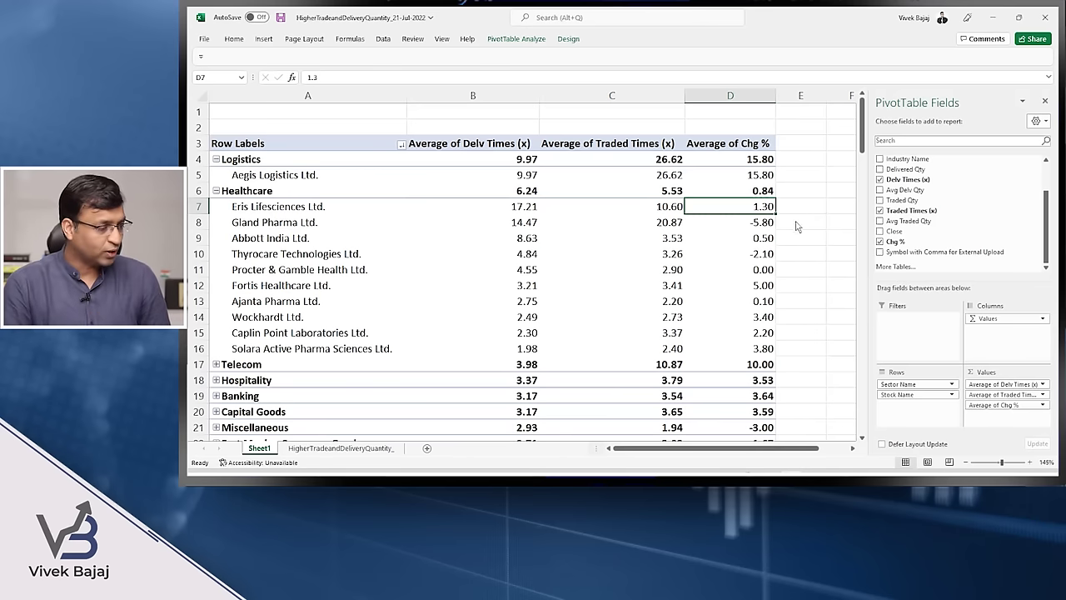
- Collapse the Healthcare and Logistics sectors and expand only Healthcare again
click(215, 189)
click(216, 159)
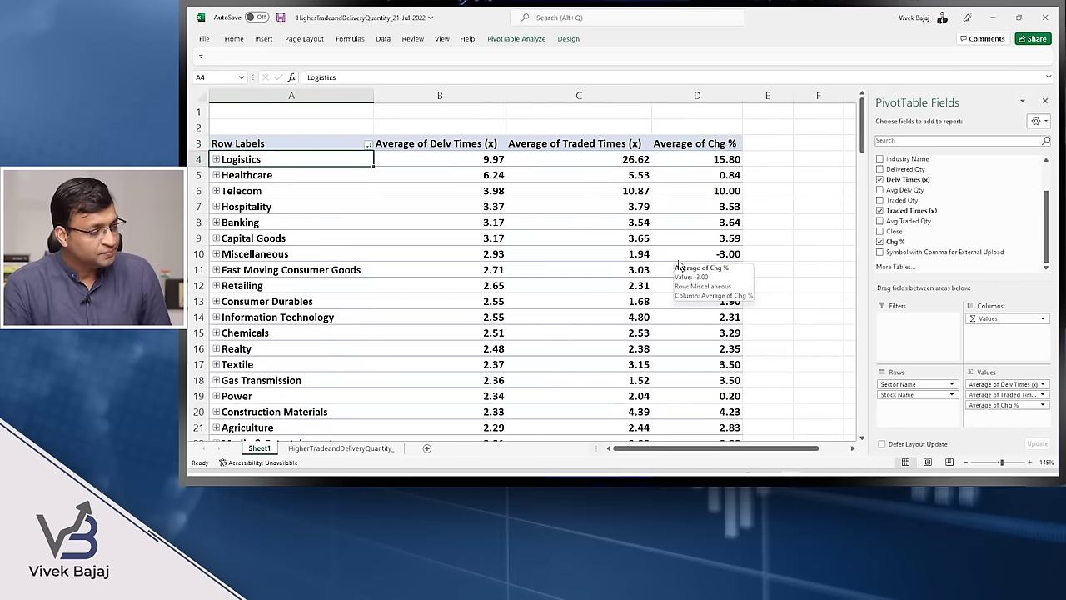
click(216, 175)
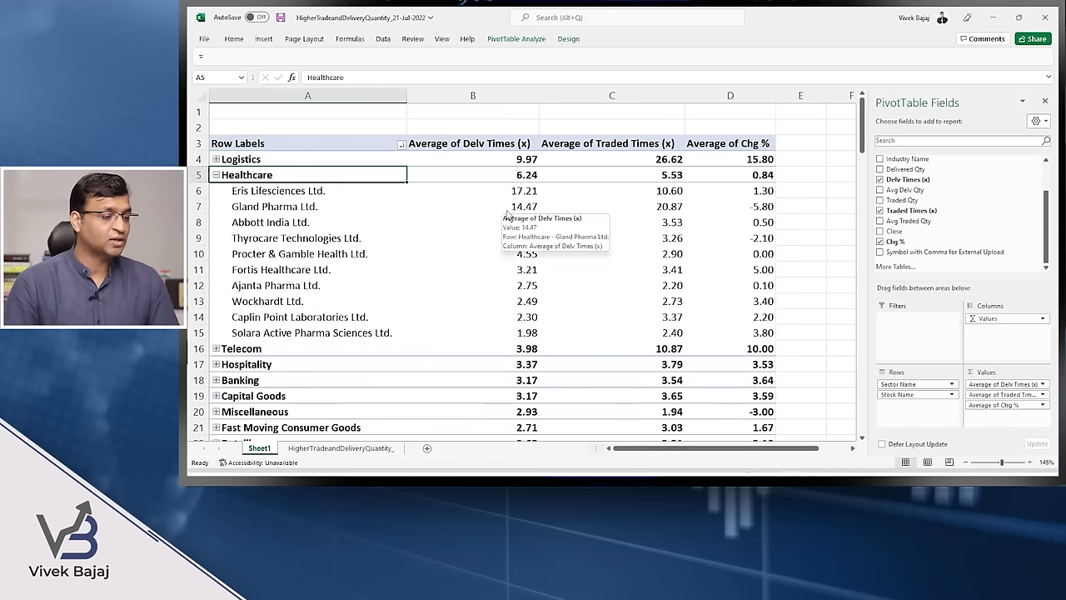
- Switch to TradingView and try to find Eris Lifesciences by searching the symbols for "ERIC LI"
key(alt+Tab)
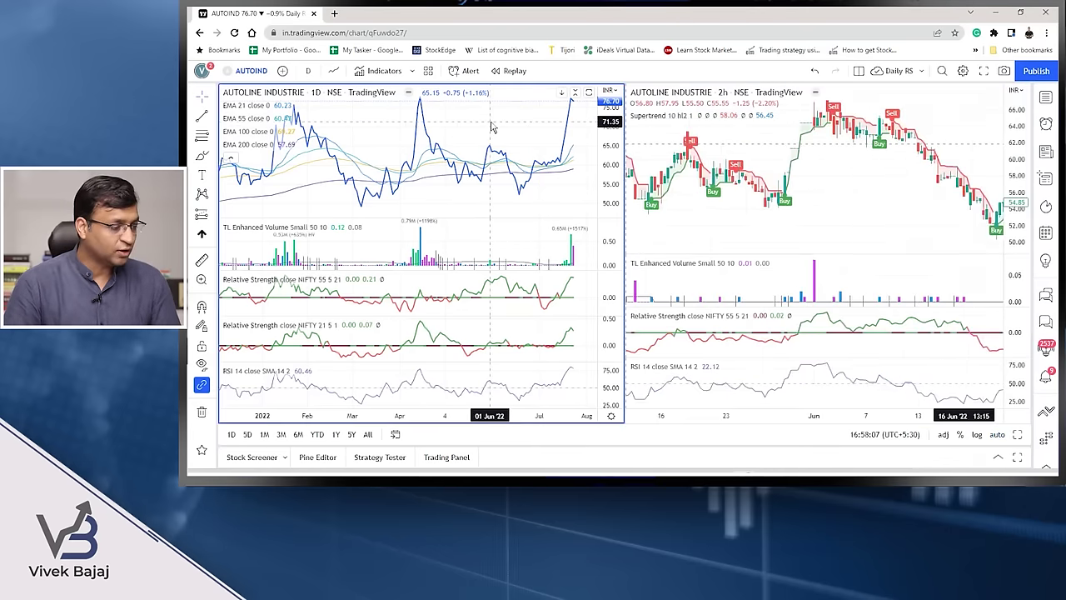
key(alt+Tab)
key(alt+Tab)
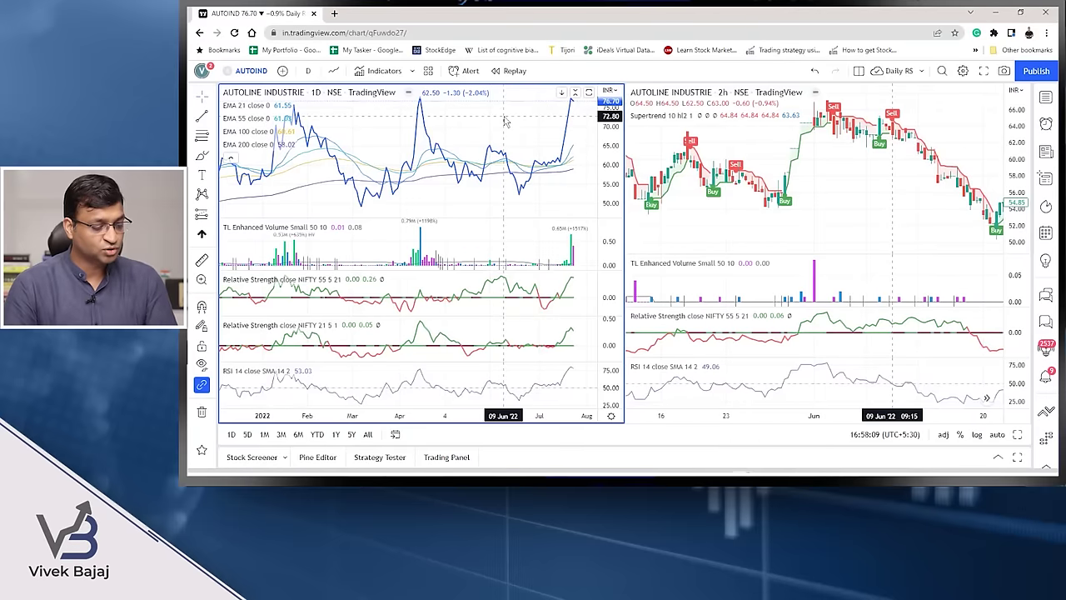
text(ERIC)
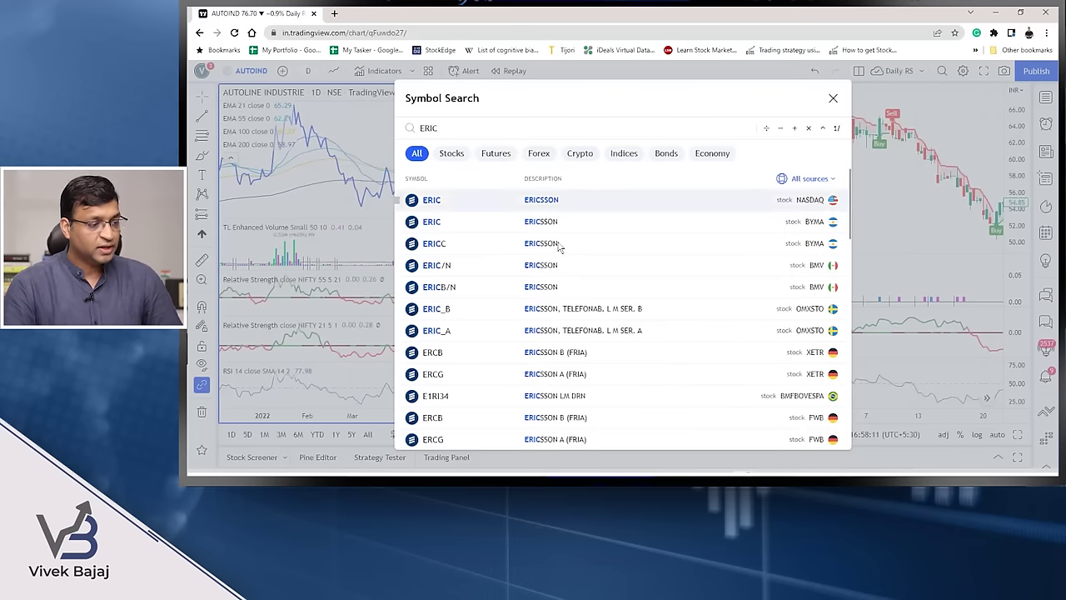
text( LI)
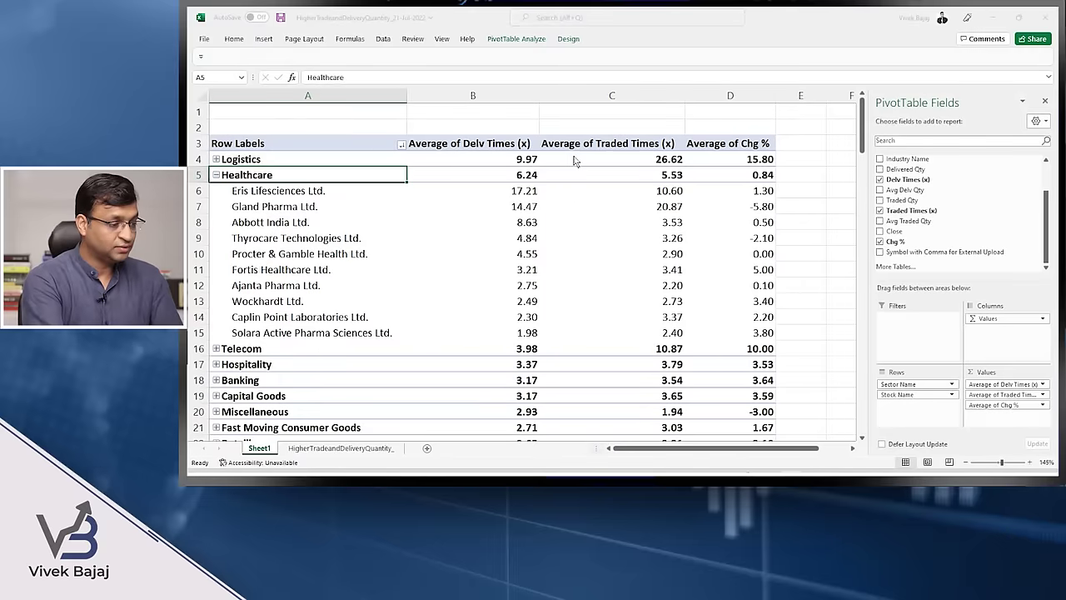
- Switch to TradingView, search the symbols for ERIS and open the NSE chart of Eris Lifesciences for review
key(alt+Tab)
text(ERISLIF)
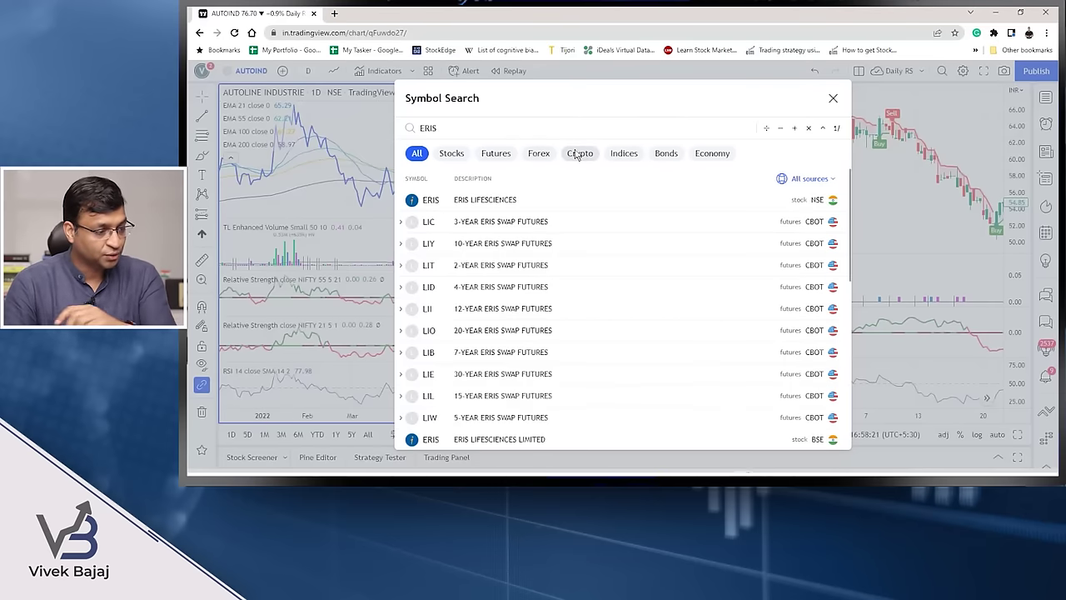
click(647, 200)
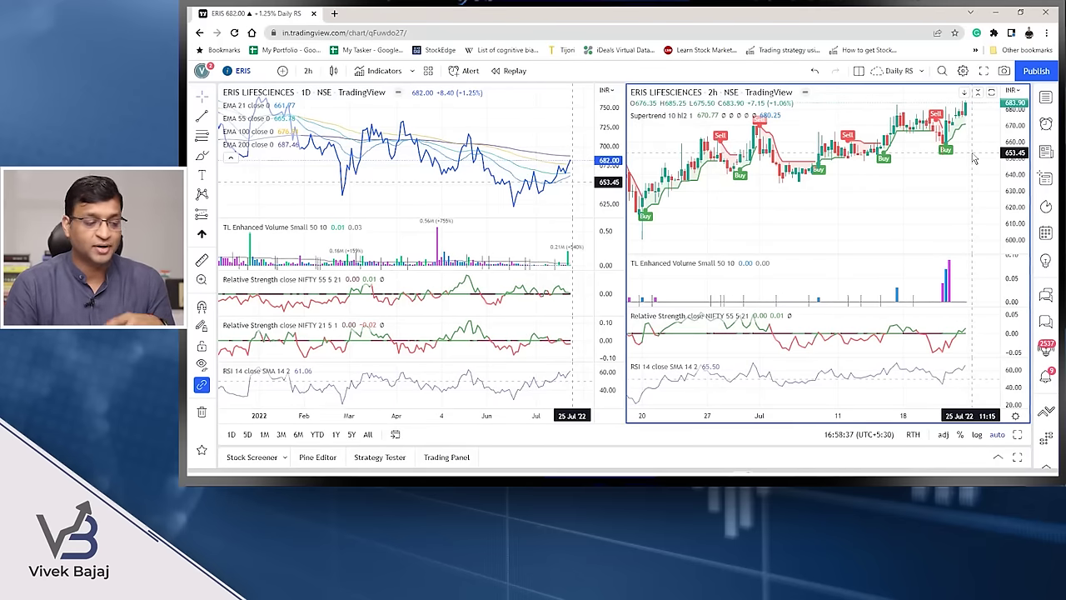
scroll(465, 386, up, 2)
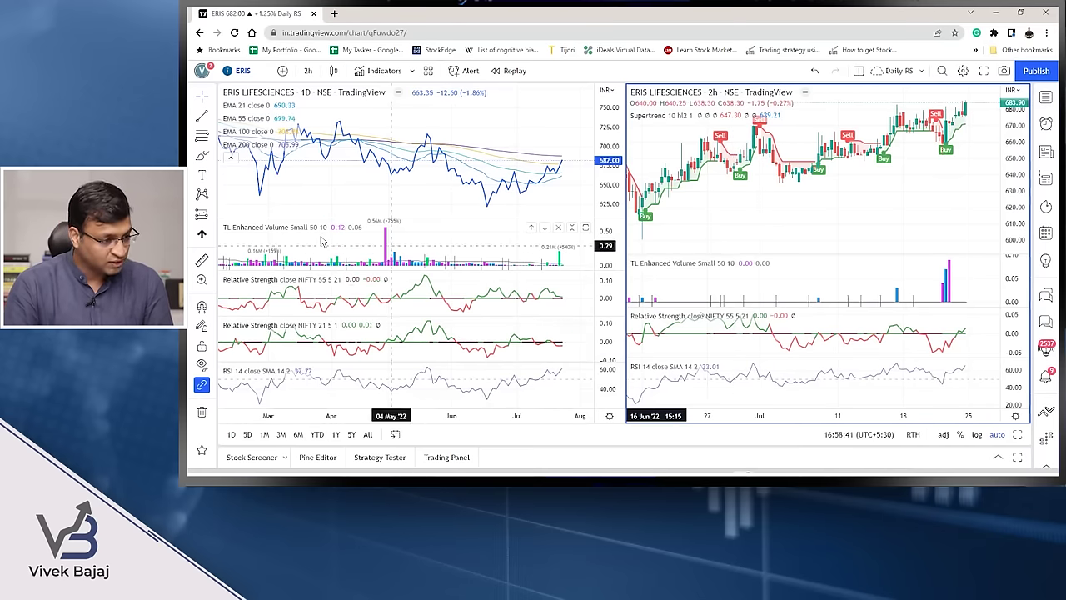
scroll(917, 241, down, 3)
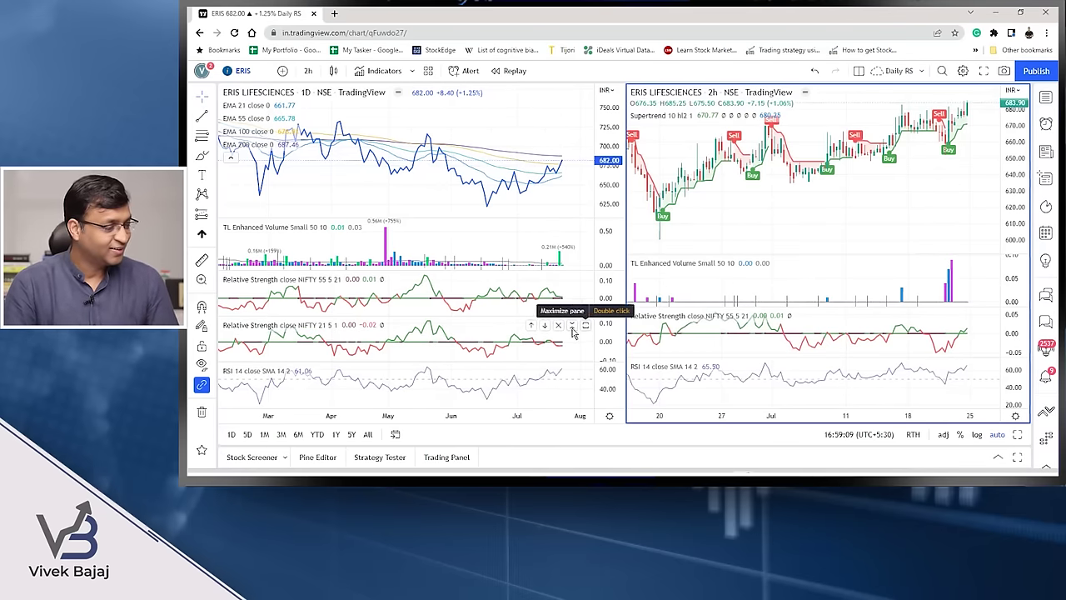
- Check the next Healthcare stock in Excel, search TradingView for GLAND and review Gland Pharma's NSE charts up to the latest bars
key(alt+Tab)
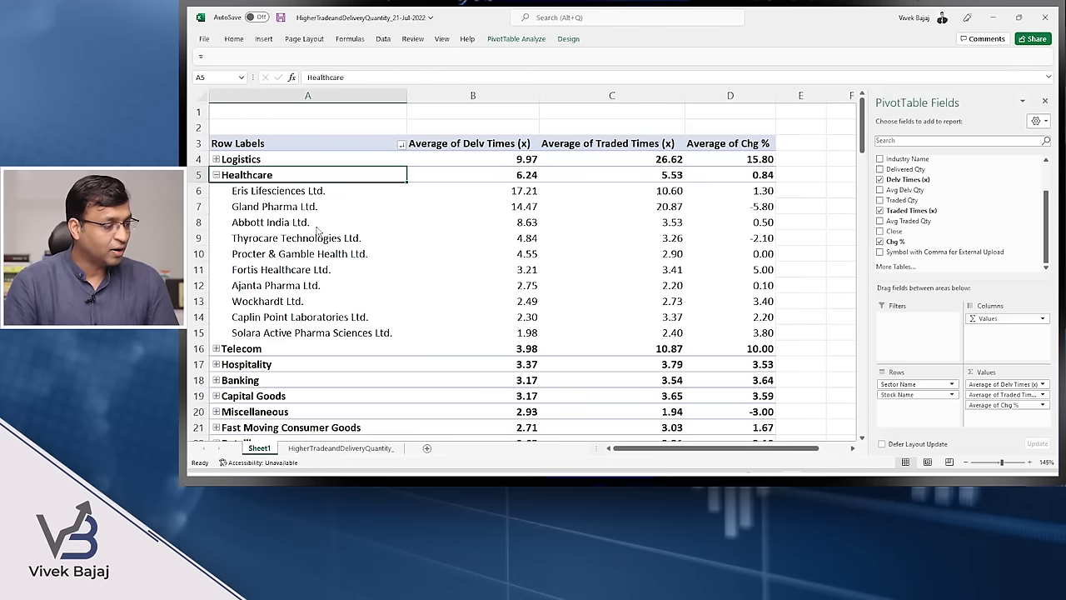
key(alt+Tab)
text(GLAND)
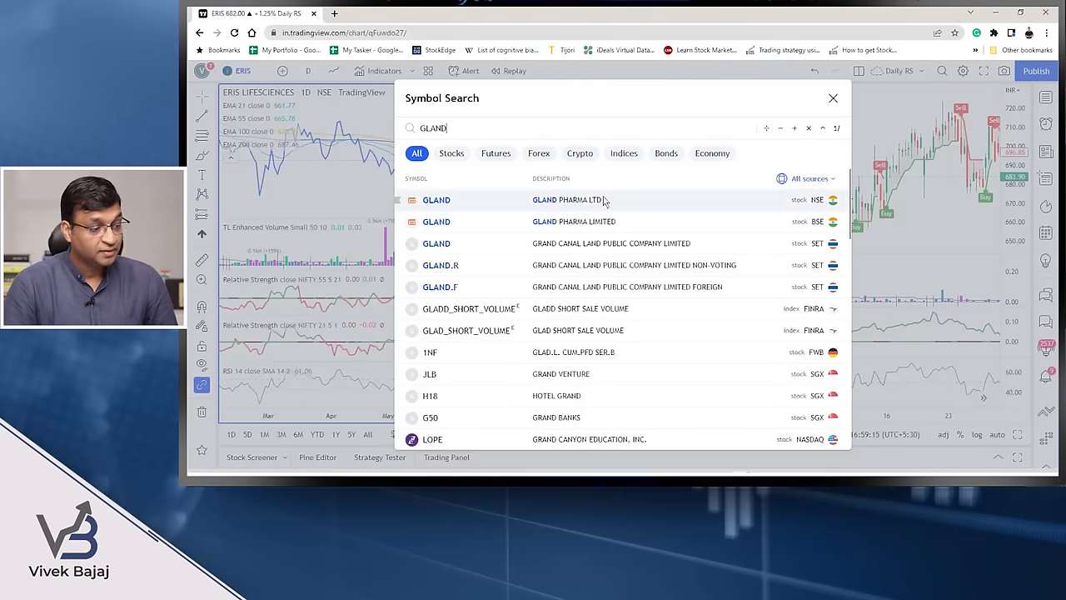
click(604, 200)
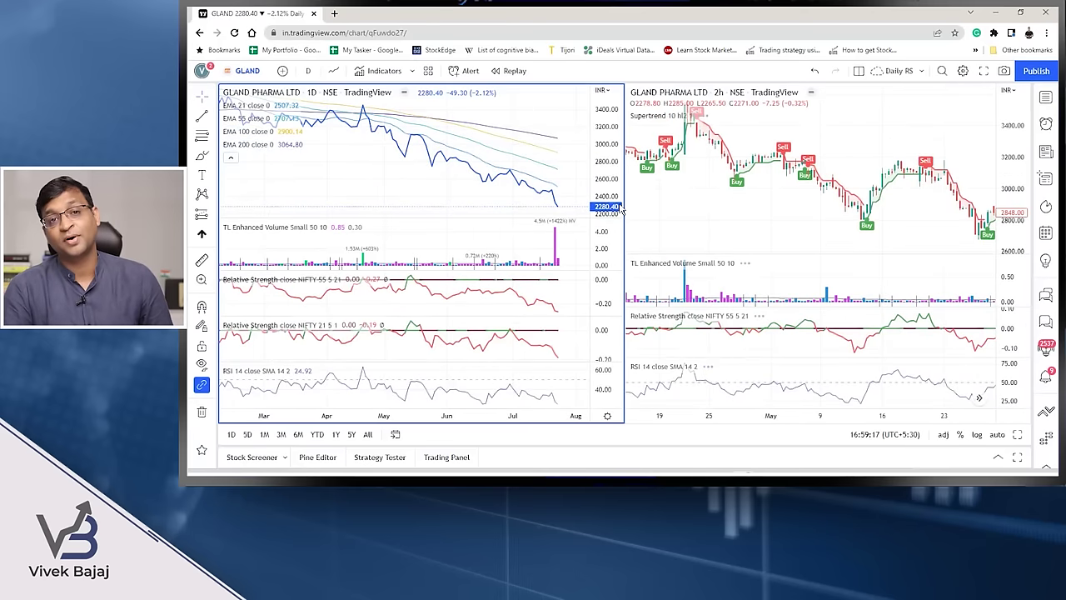
scroll(500, 159, down, 2)
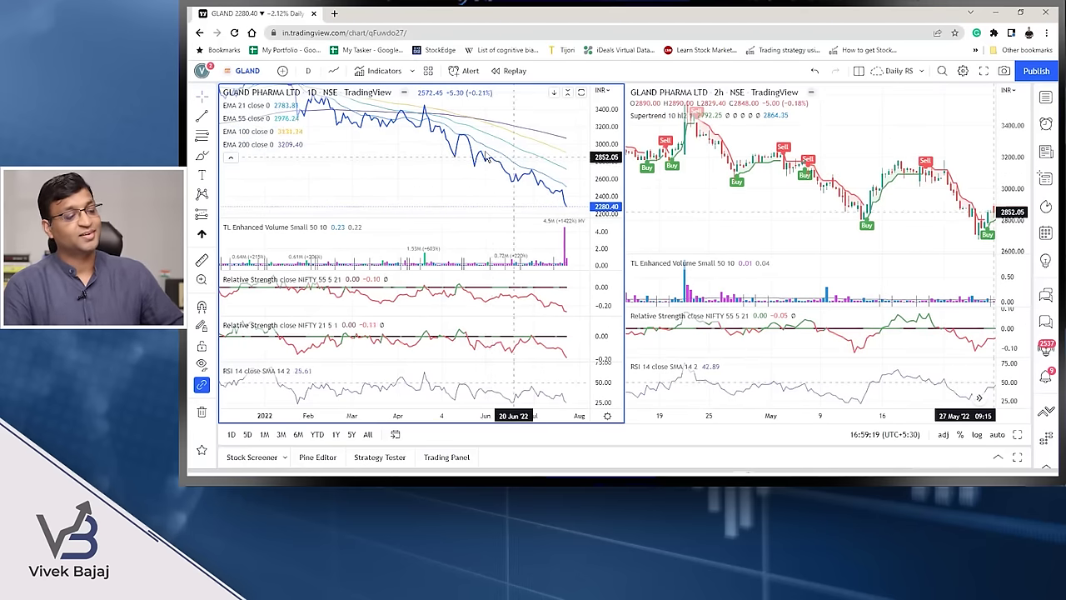
scroll(490, 158, up, 2)
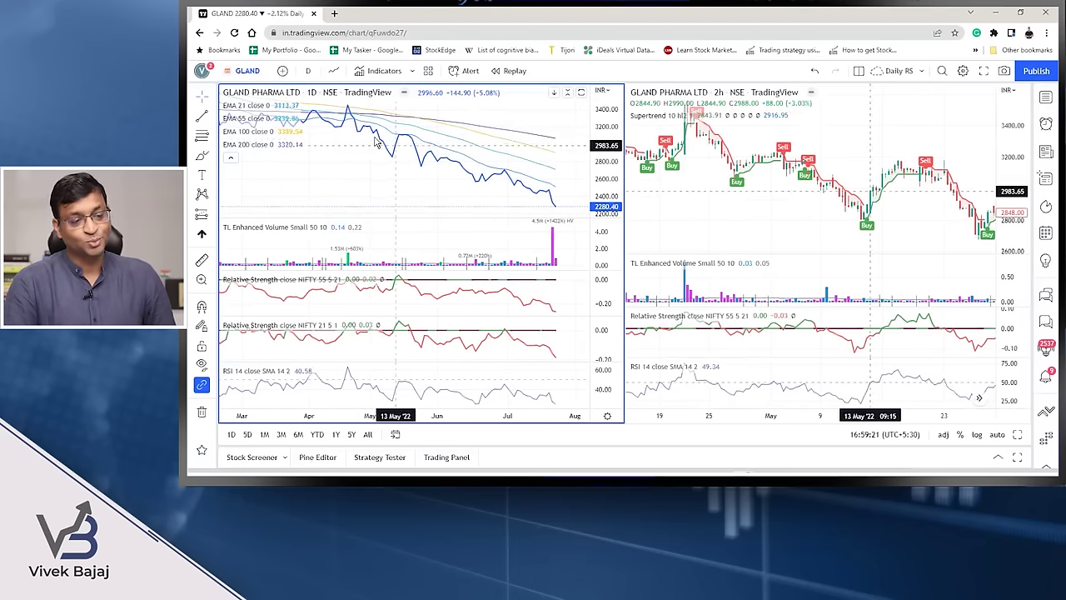
right_click(978, 190)
click(906, 67)
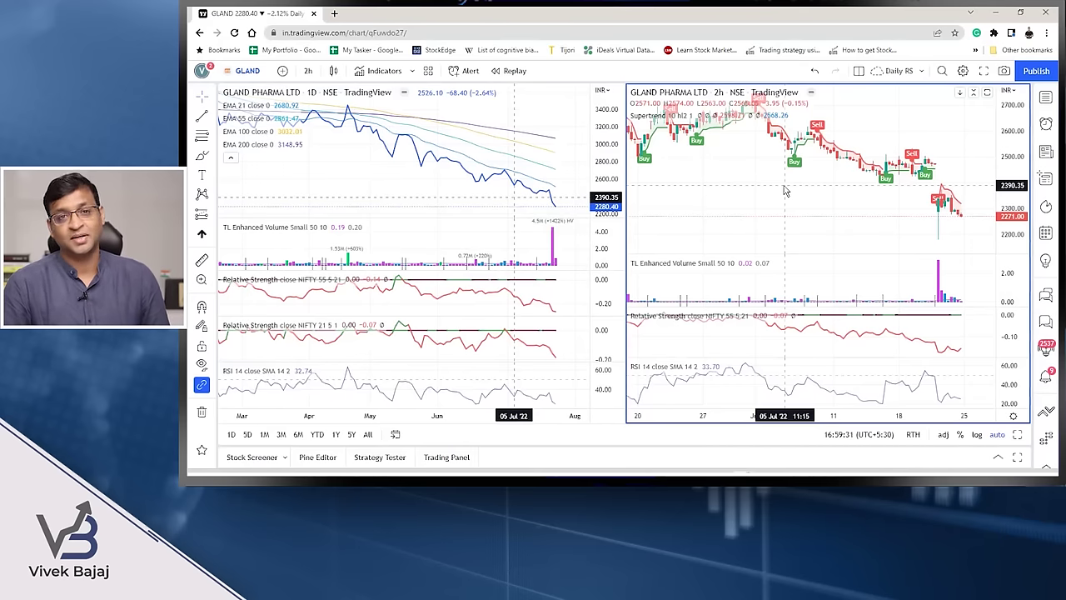
- Check the Healthcare stock after Gland Pharma in Excel, search TradingView for ABBOTT and open Abbott India's NSE chart
key(alt+Tab)
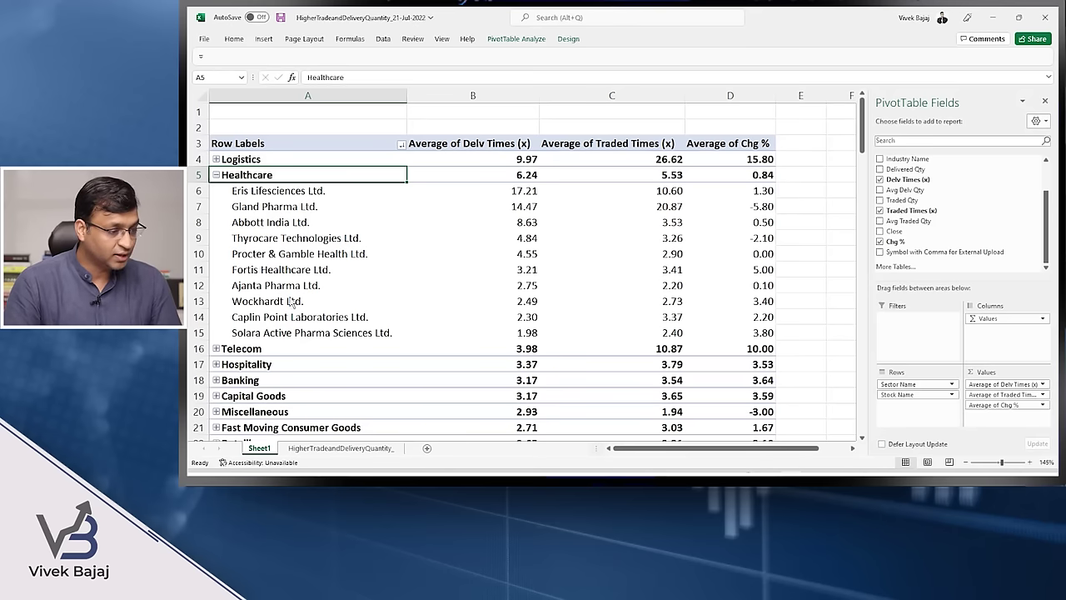
click(379, 222)
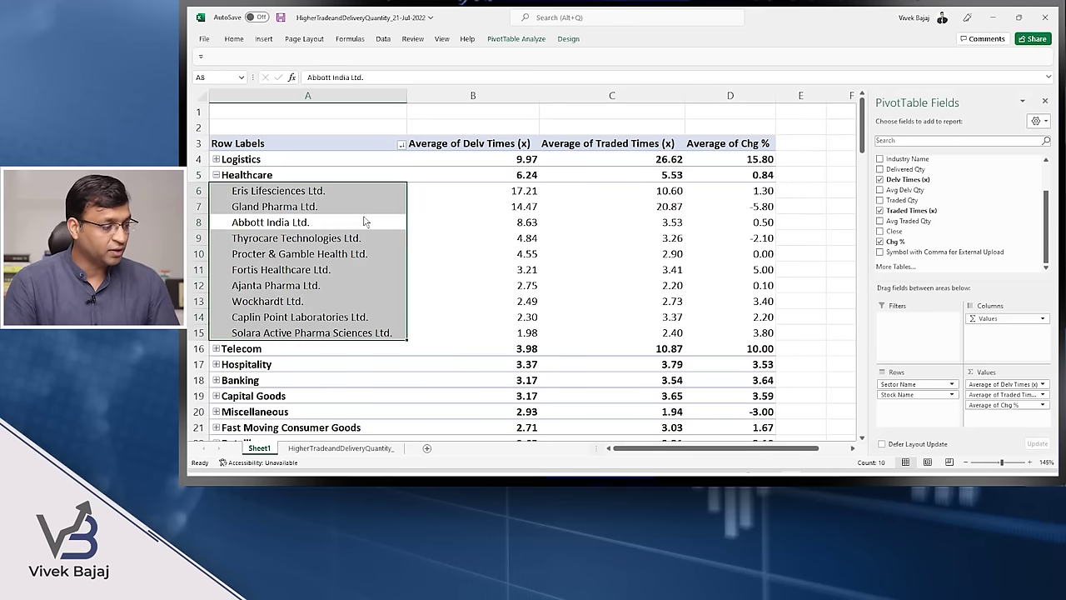
key(alt+Tab)
text(ABBOT)
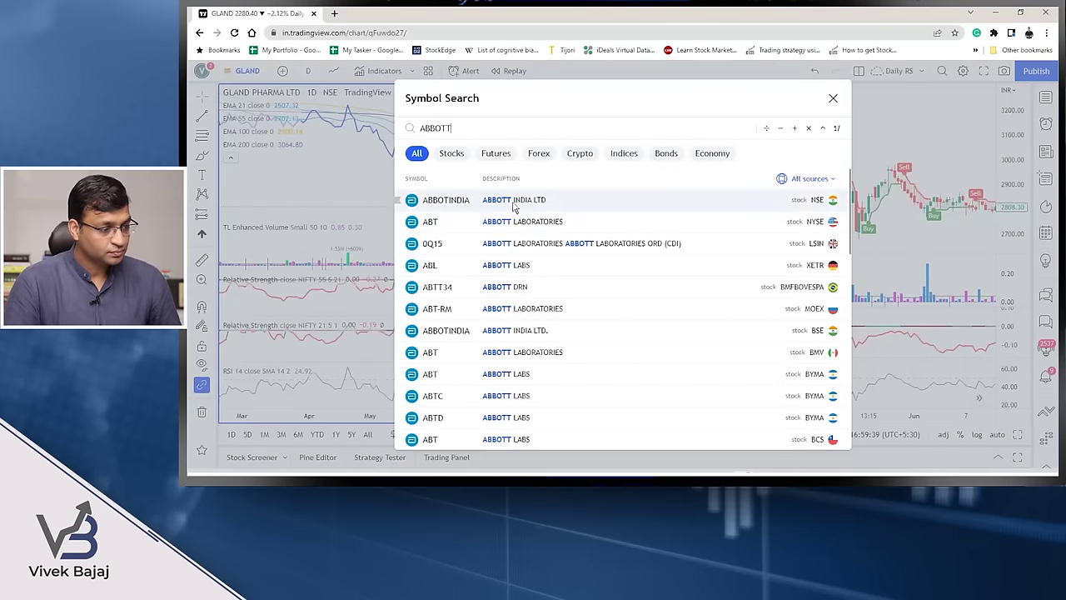
click(404, 200)
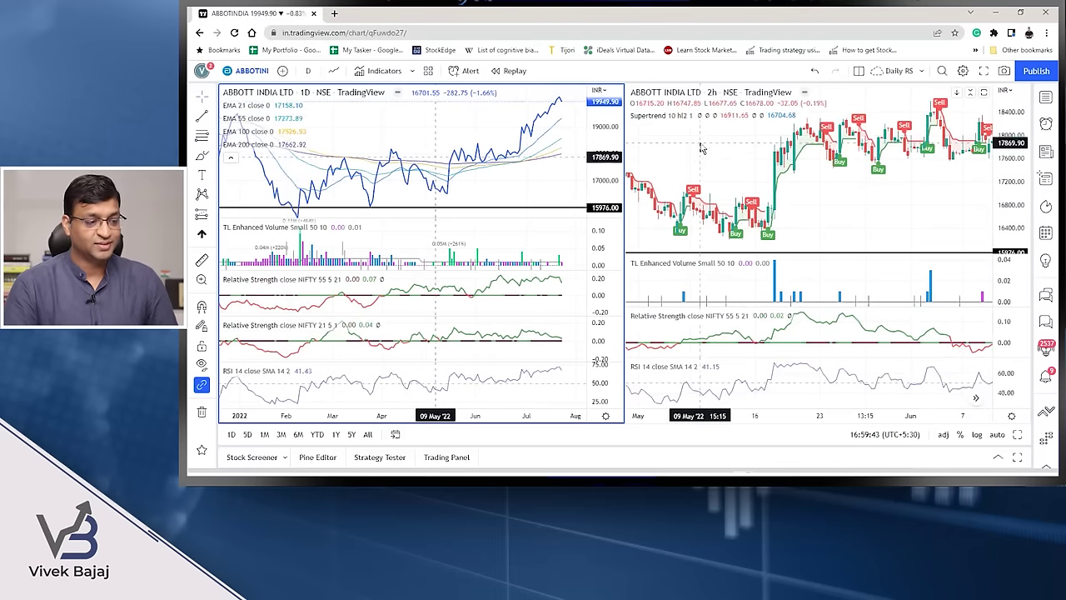
- Bring Abbott India's 2-hour chart to its latest bars and examine the recent price action alongside the daily chart
right_click(692, 189)
click(725, 198)
scroll(899, 193, up, 4)
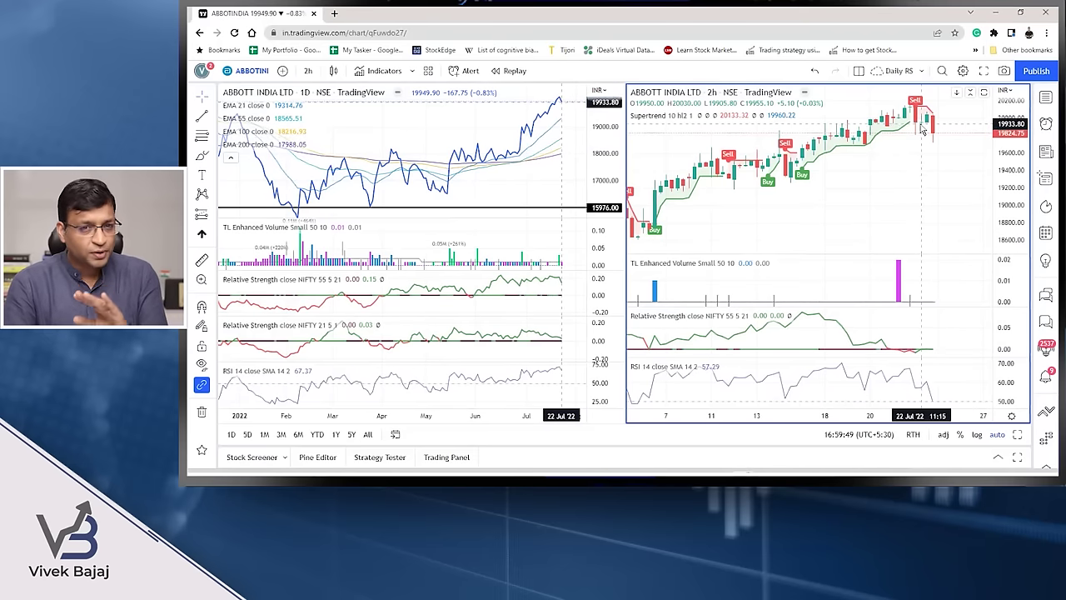
scroll(458, 169, up, 2)
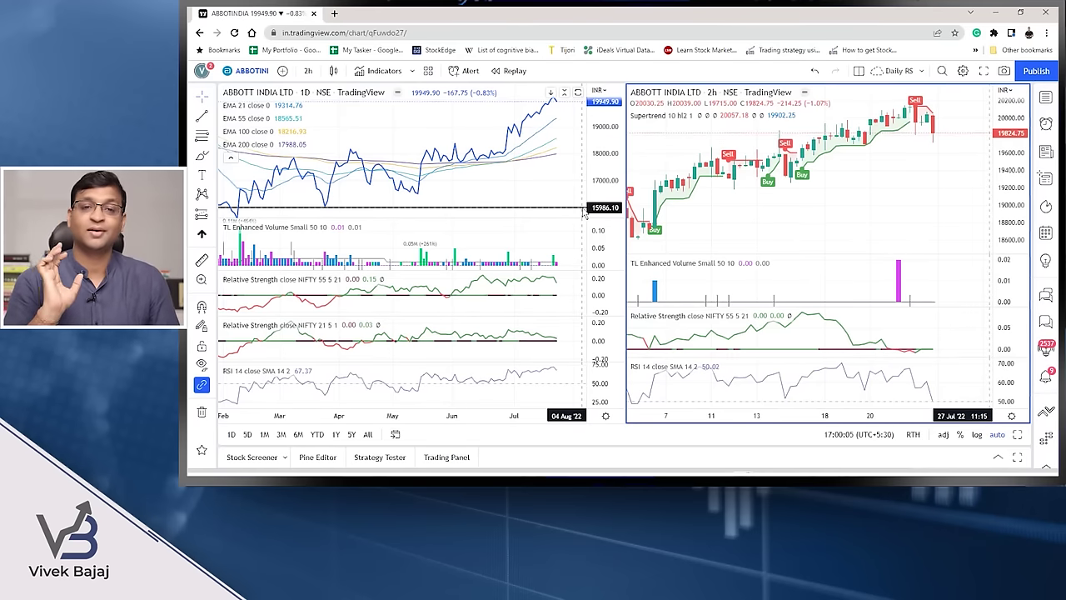
- Switch back to the Excel PivotTable, collapse the Healthcare sector and expand Telecom
key(alt+Tab)
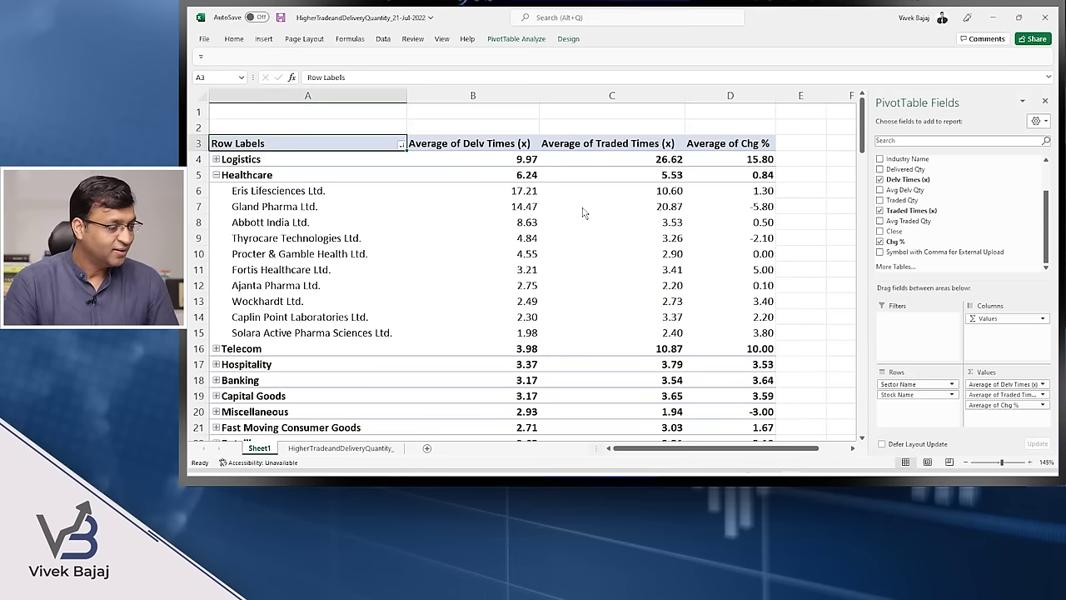
click(215, 176)
click(216, 191)
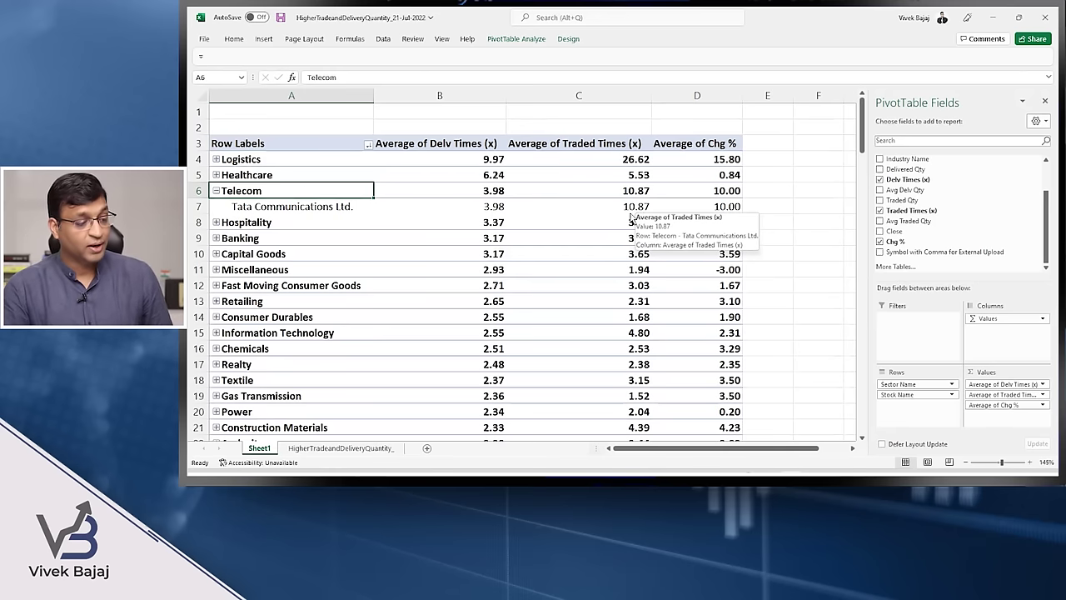
- Switch to StockEdge, search for "tata co", open Tata Communications and examine its daily delivered and traded quantities
key(alt+Tab)
key(alt+Tab)
click(375, 42)
text(t)
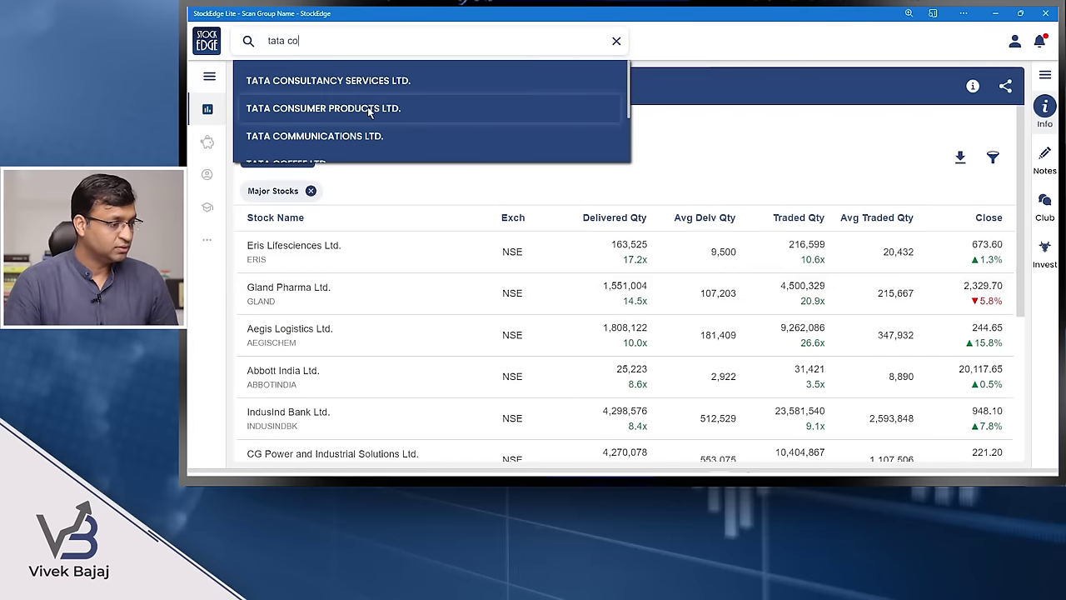
text(ata co)
click(358, 136)
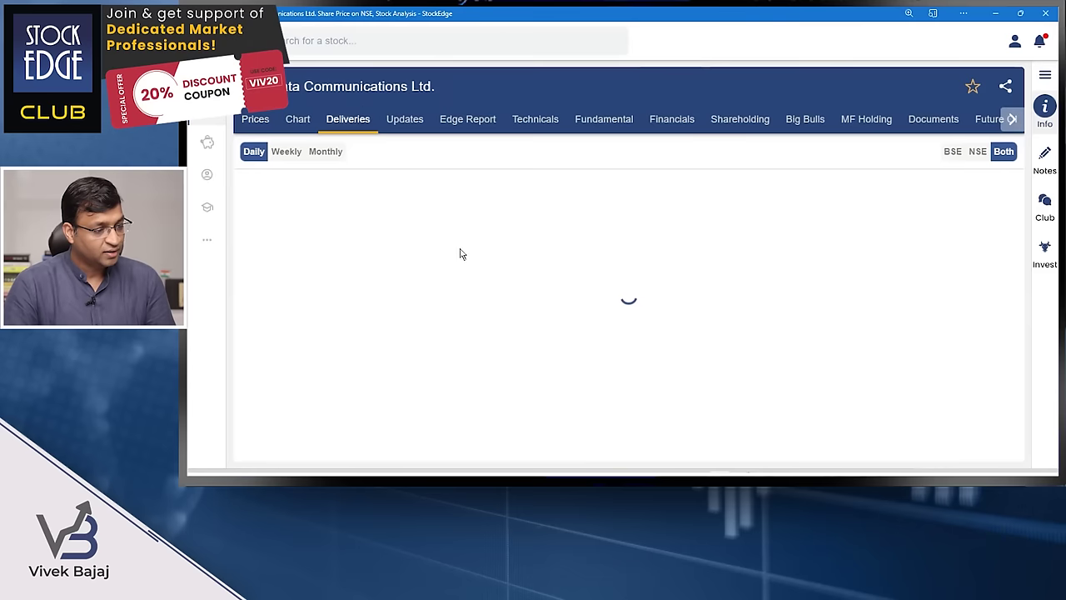
mouse_move(299, 251)
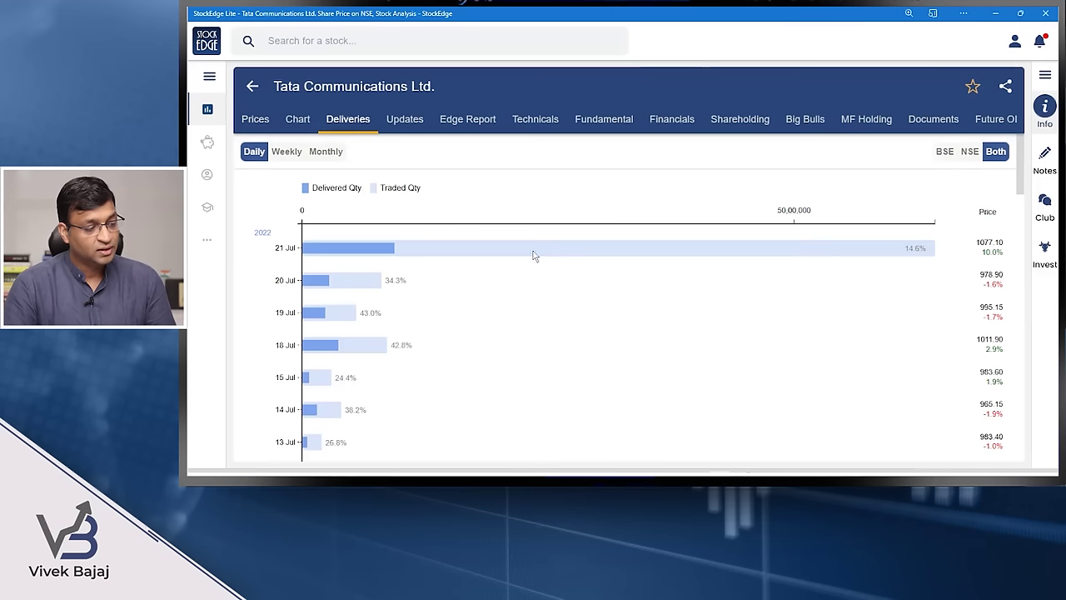
mouse_move(358, 255)
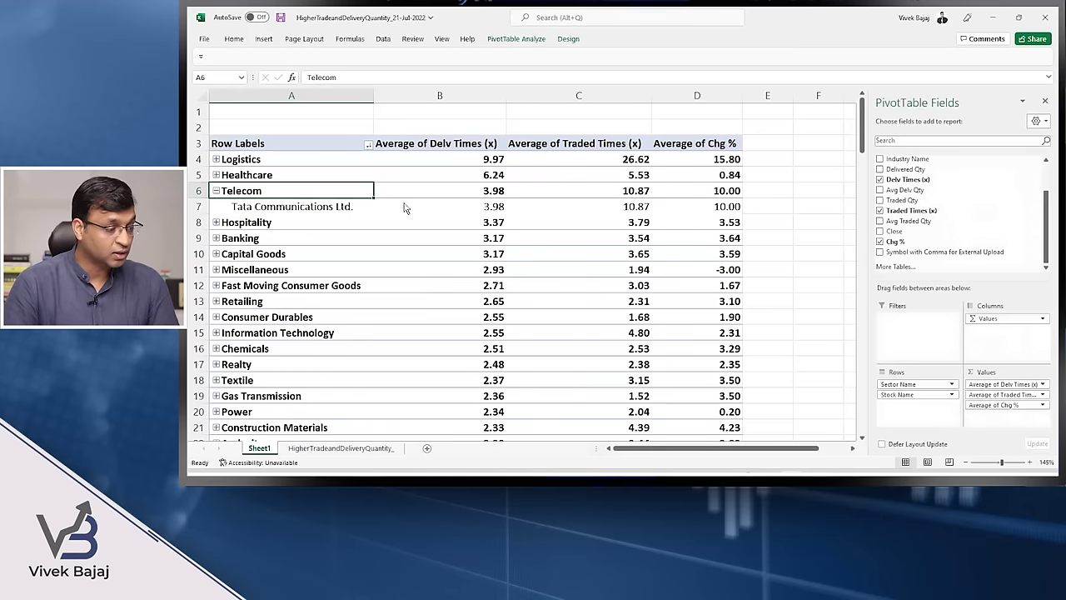
- Check Tata Communications' price change in Excel, search TradingView for TATA COMM and open the stock's NSE chart
click(718, 207)
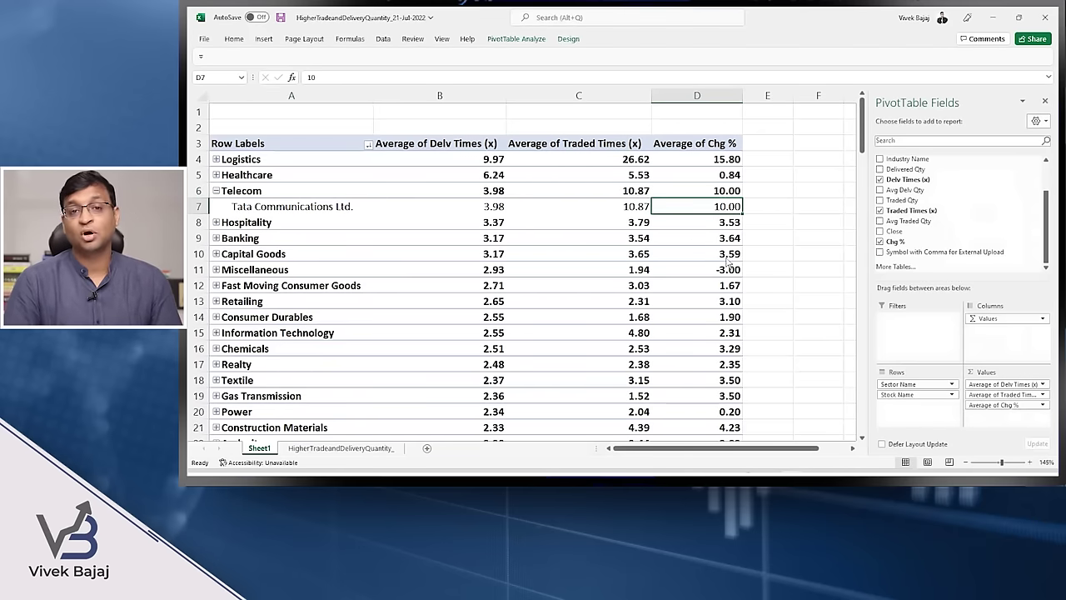
key(alt+Tab)
key(alt+Tab)
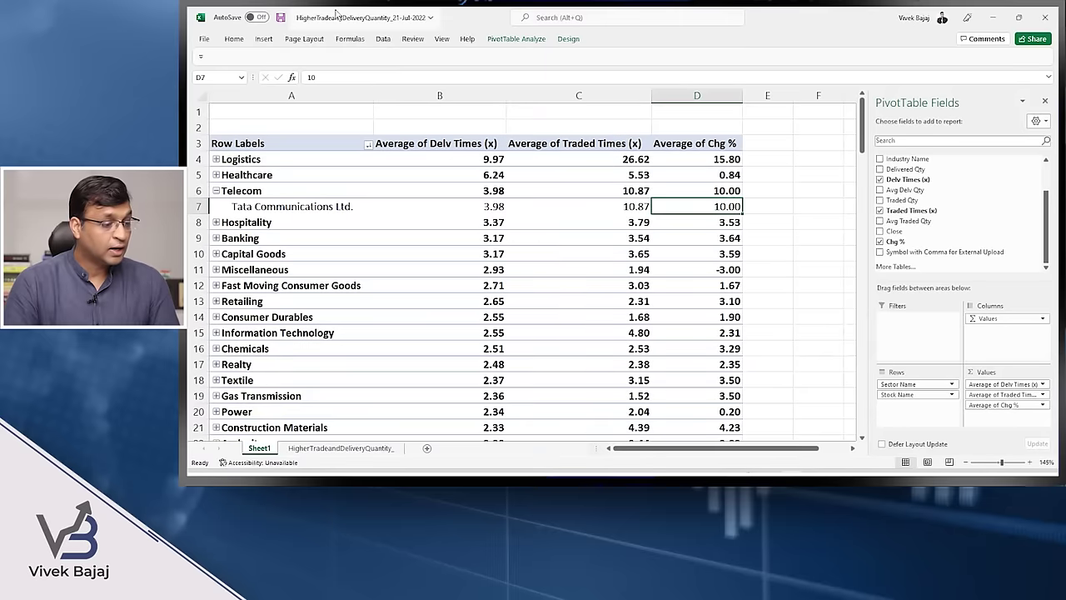
key(alt+Tab)
key(alt+Tab)
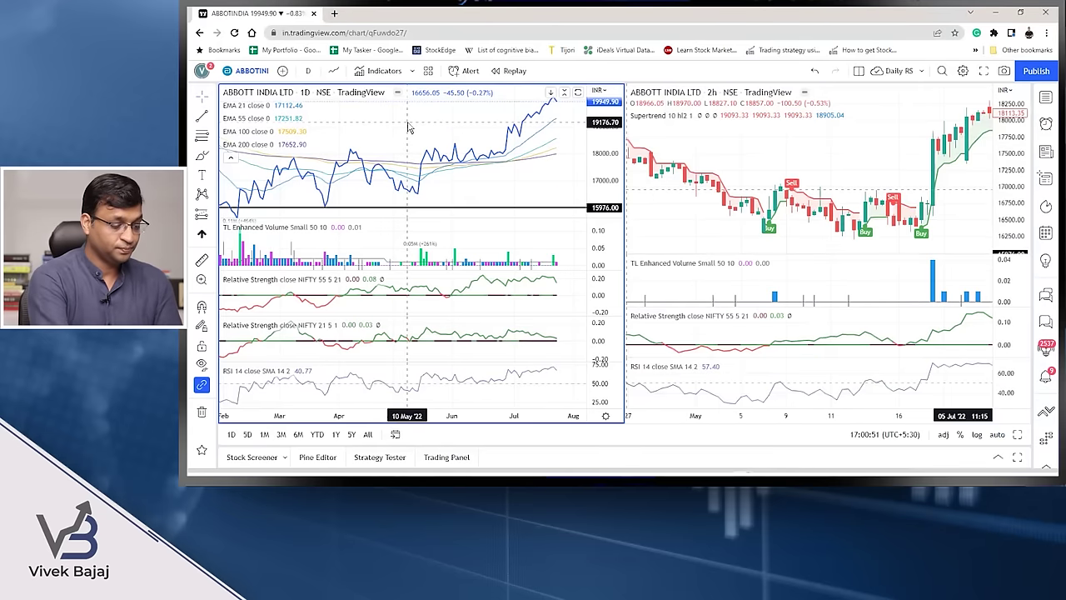
text(TATA COMM)
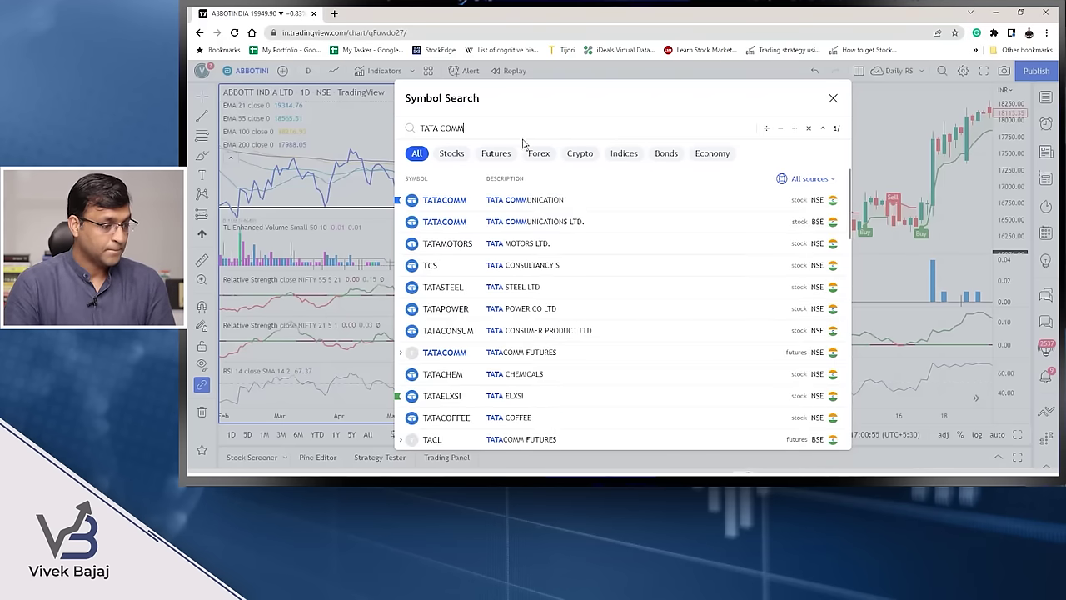
click(560, 202)
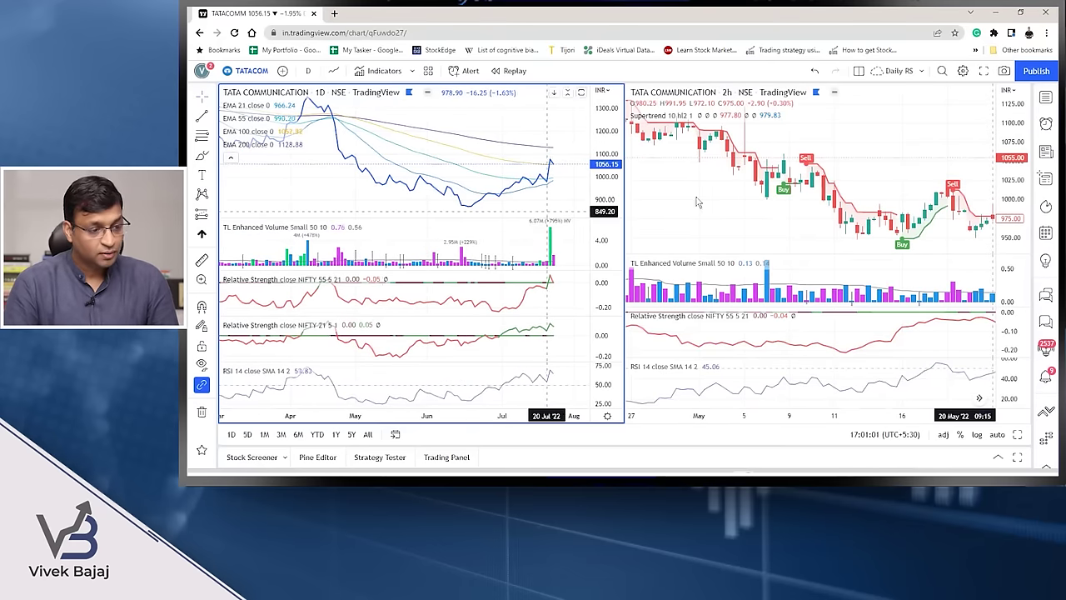
- Bring Tata Communications' 2-hour chart to its latest bars and review a longer stretch of the daily chart
right_click(886, 126)
click(923, 135)
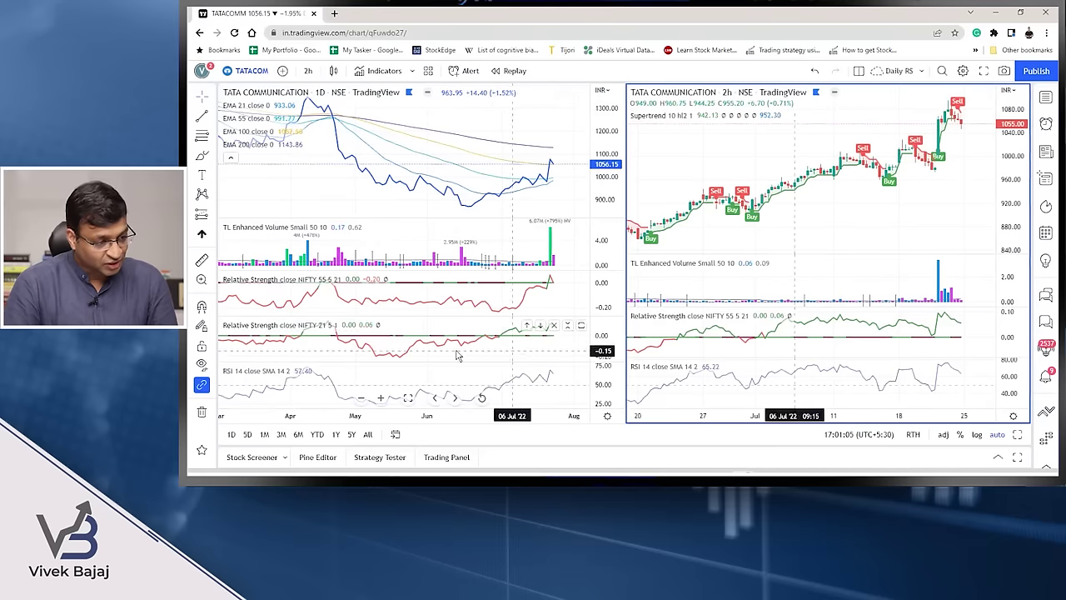
scroll(555, 350, down, 2)
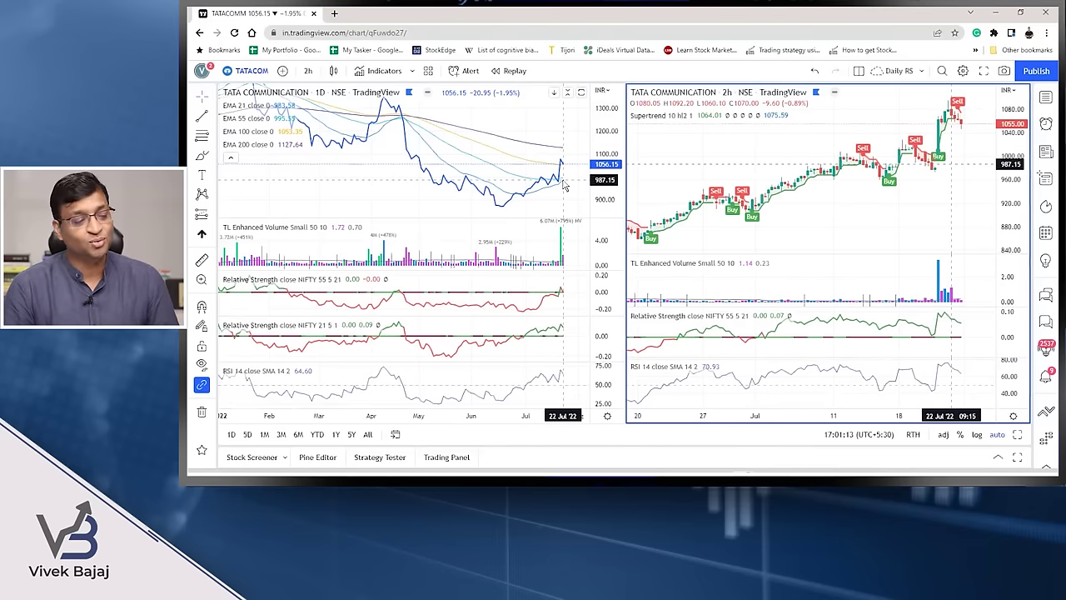
- Switch back to the Excel PivotTable, collapse the Telecom sector and expand Hospitality to review its stocks
key(alt+Tab)
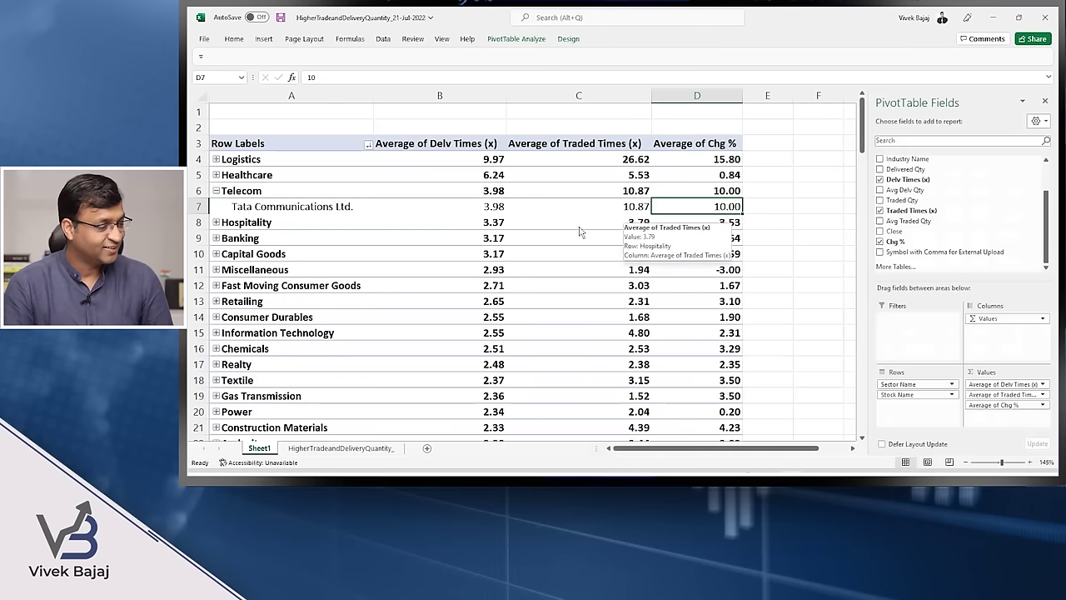
click(215, 190)
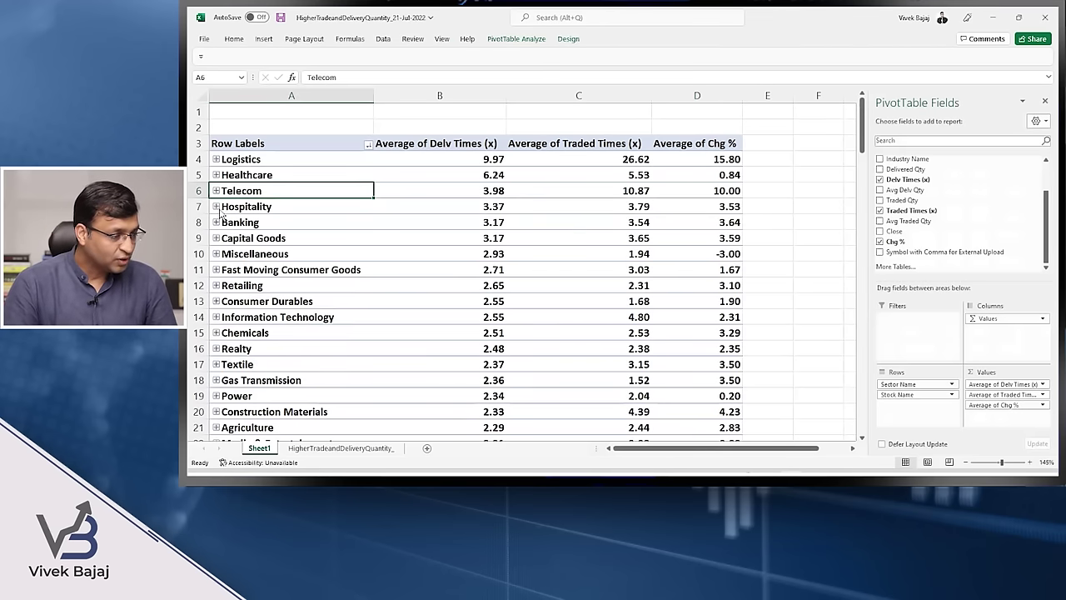
click(216, 206)
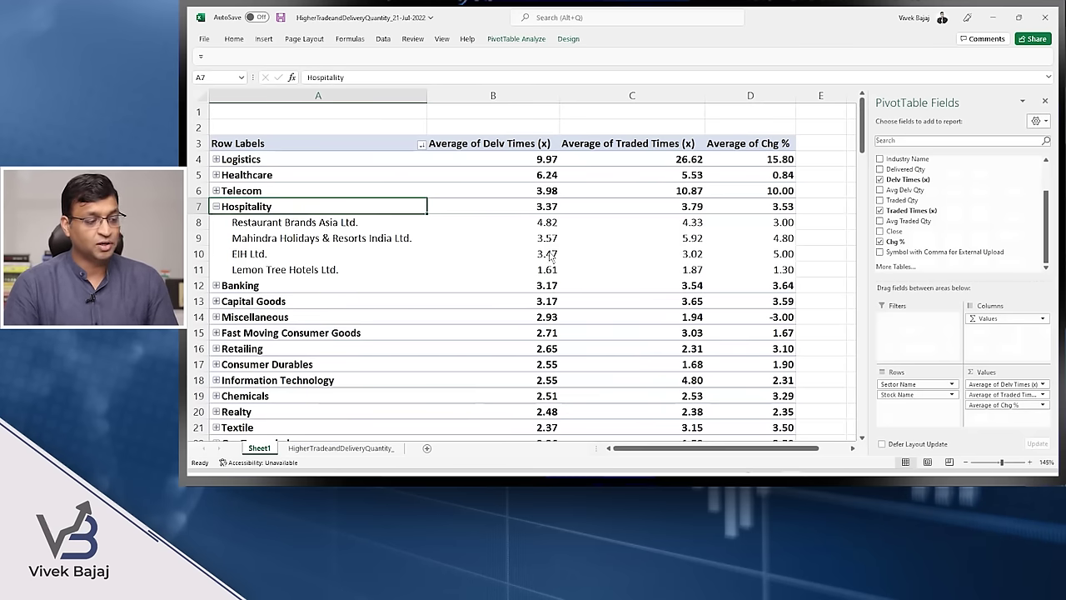
mouse_move(616, 309)
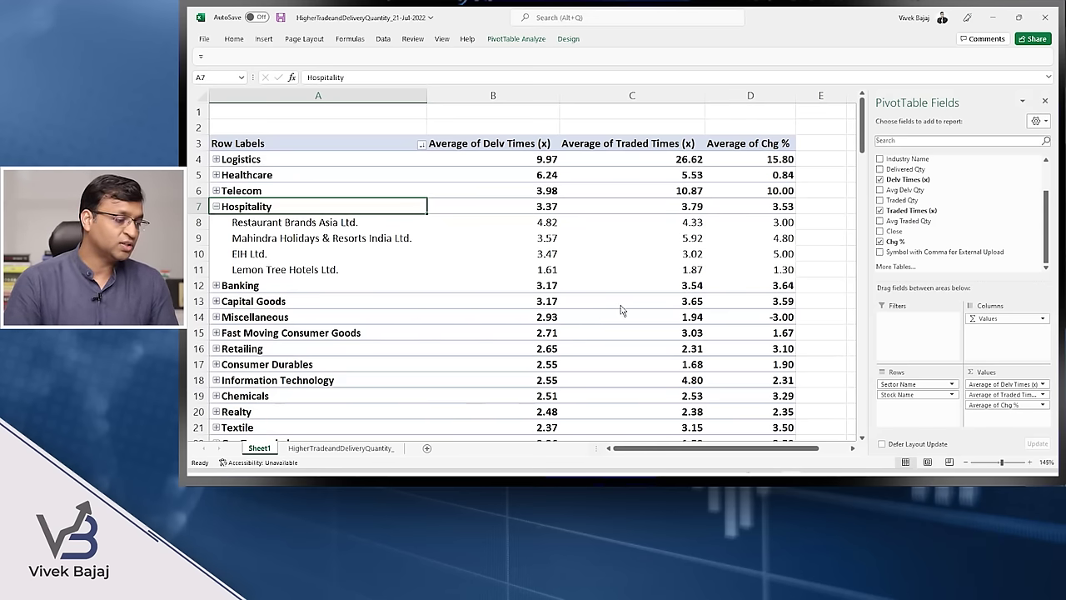
- Switch to TradingView, search the symbols for RESTAU and open the NSE chart of Restaurant Brand Asia
key(alt+Tab)
text(R)
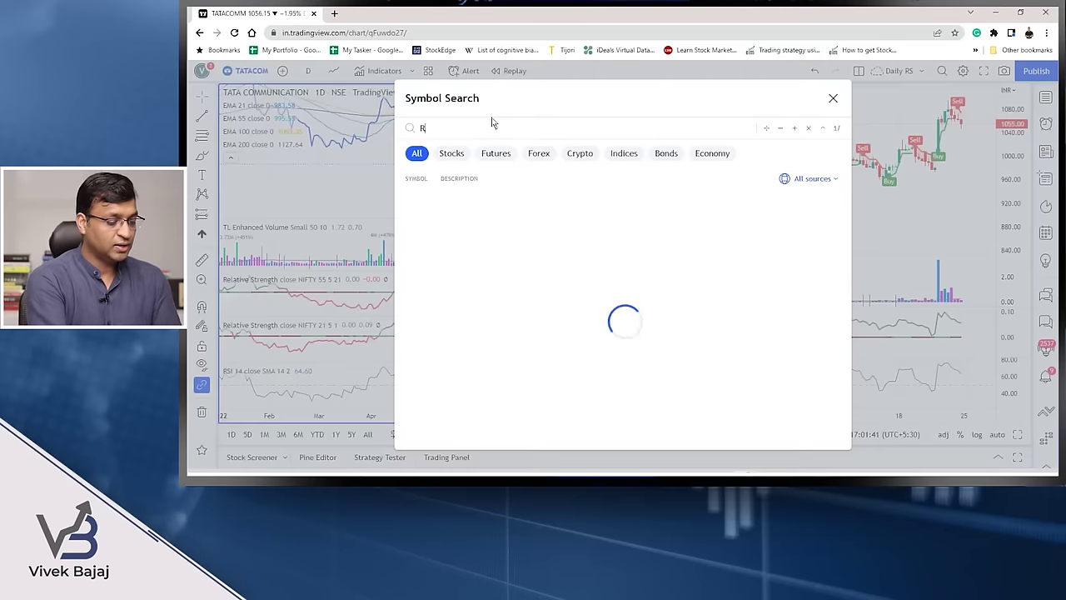
text(ETAU)
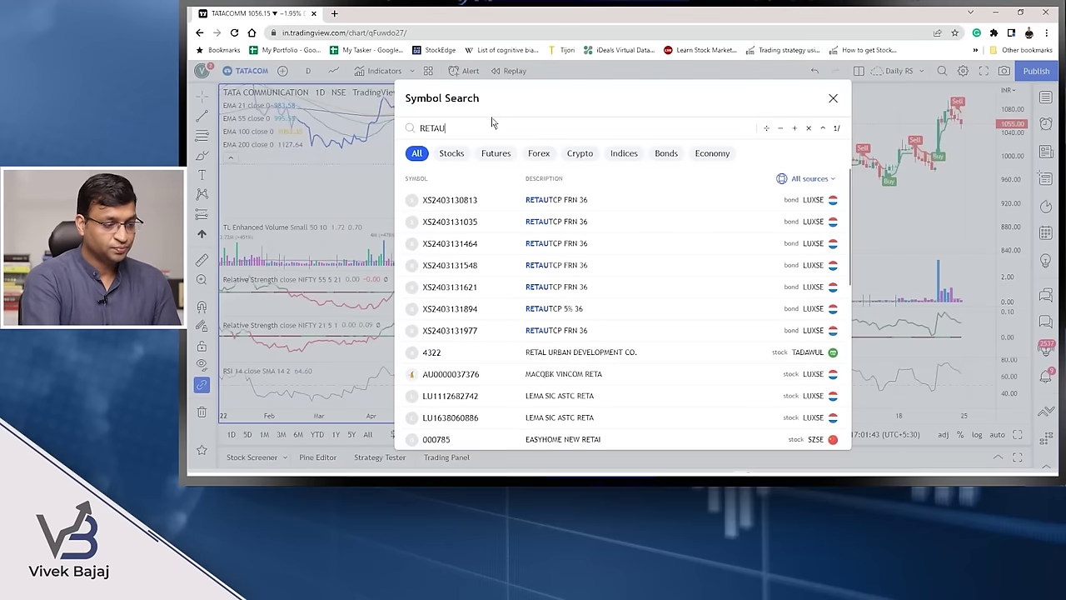
key(BackSpace)
key(BackSpace)
text(ST)
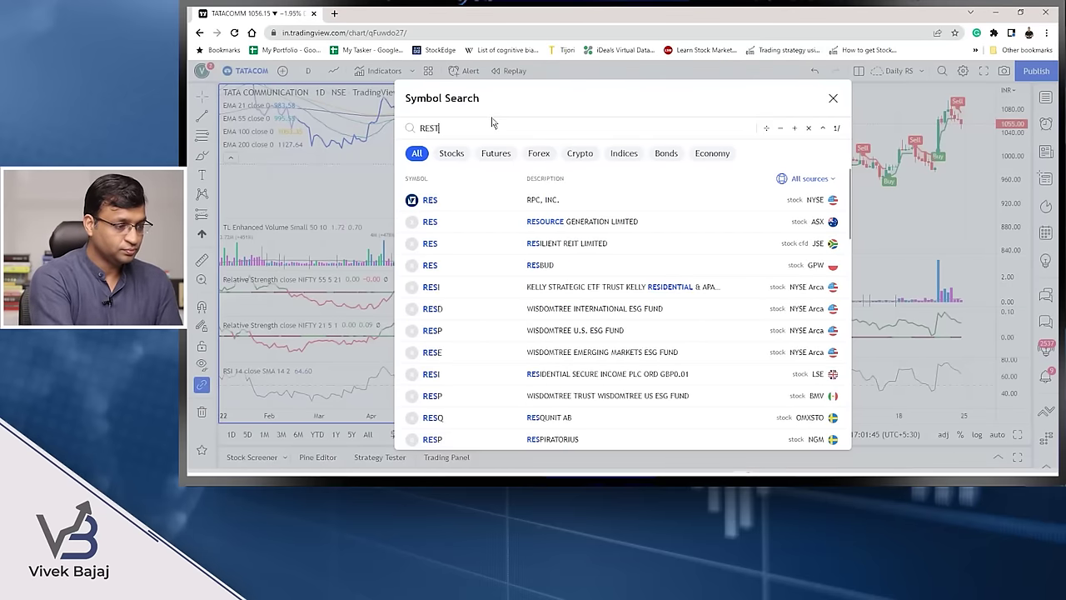
text(AU)
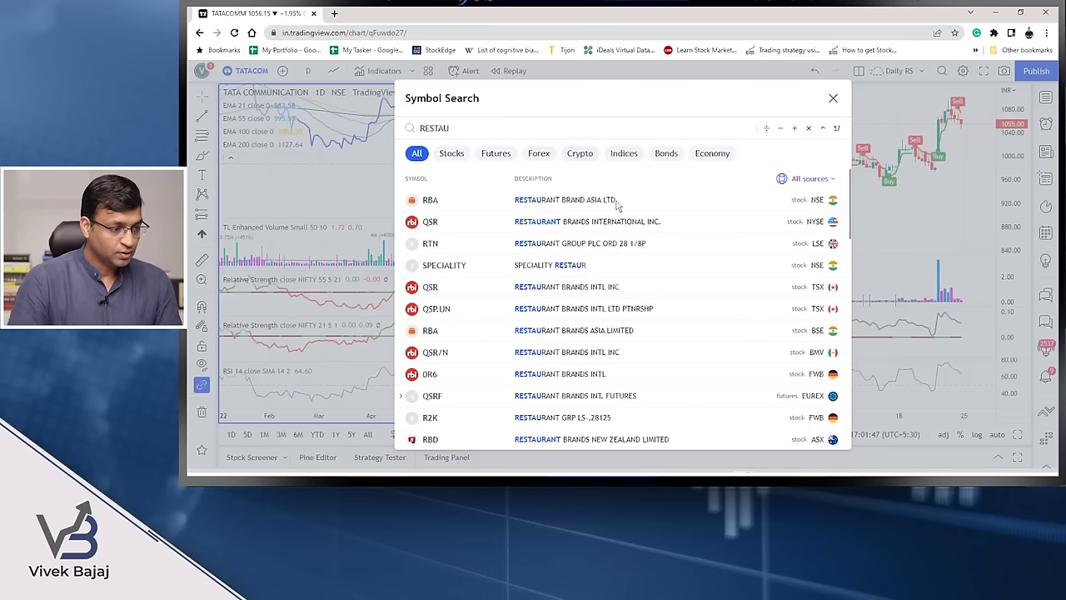
click(630, 210)
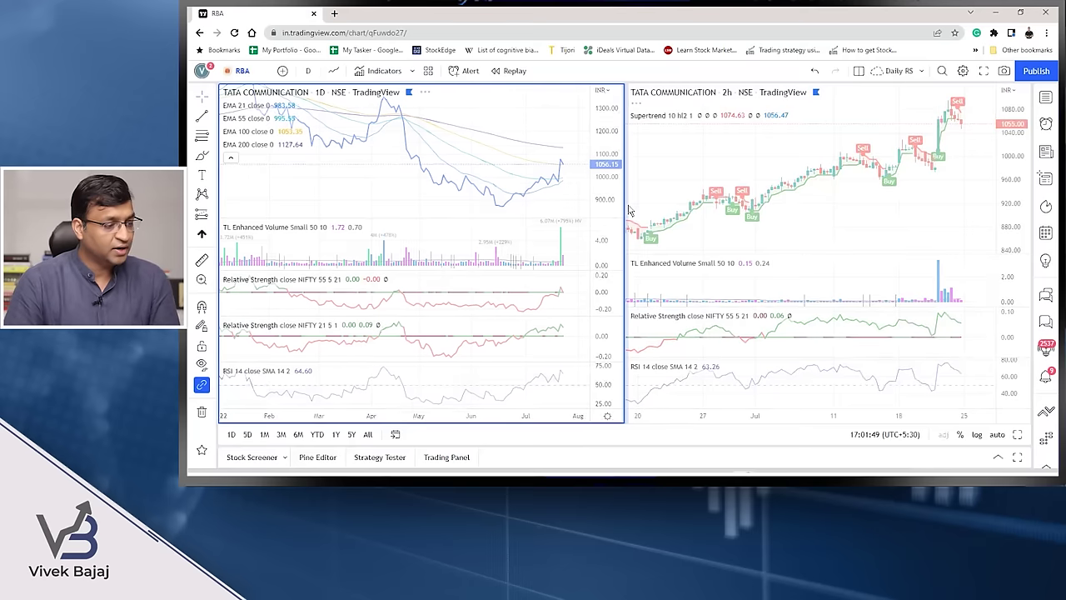
- Review Restaurant Brand Asia's daily chart and draw a horizontal ray at 121.00 from the recent price peak near the 200 EMA
scroll(512, 304, down, 2)
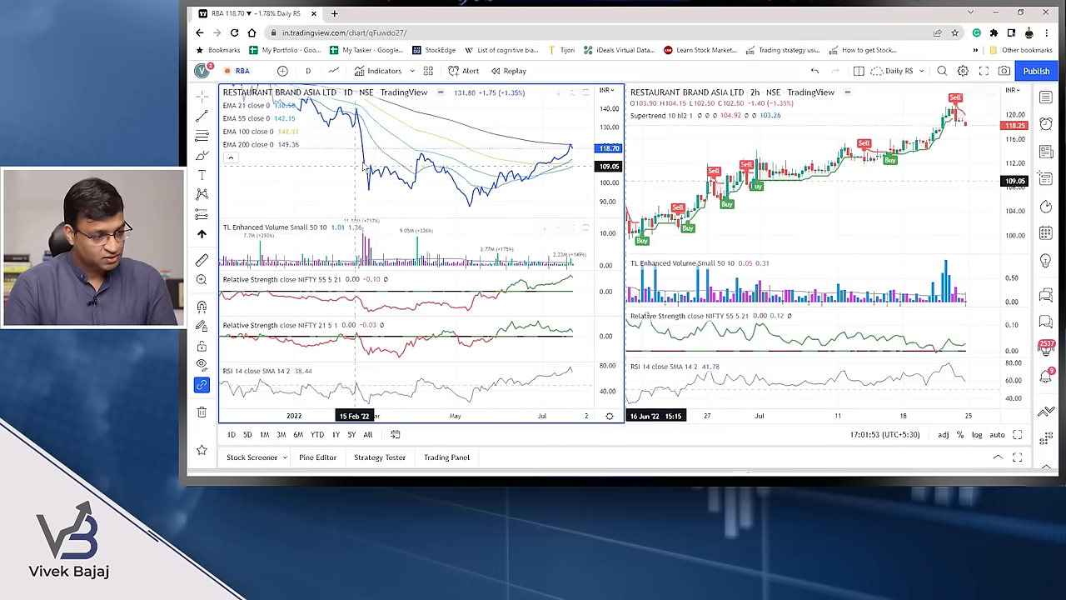
scroll(529, 187, down, 2)
scroll(533, 175, up, 3)
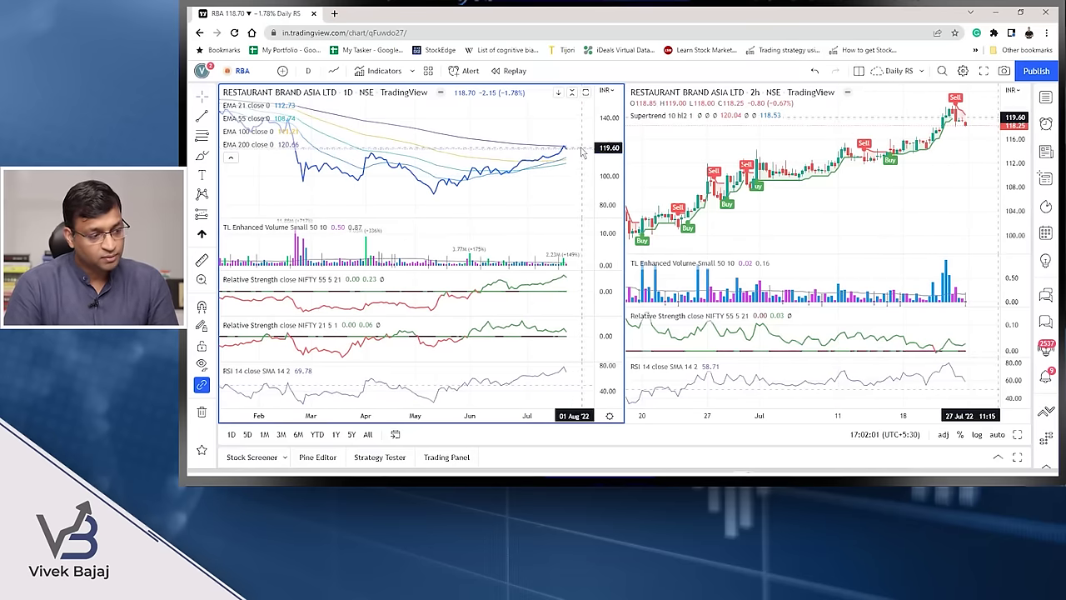
scroll(583, 148, up, 2)
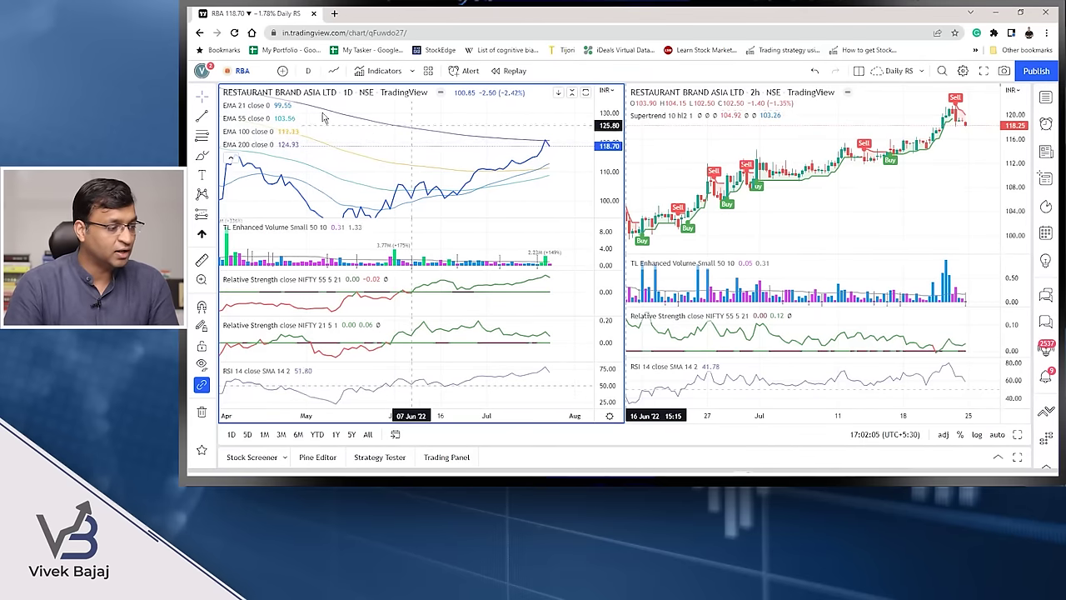
click(211, 119)
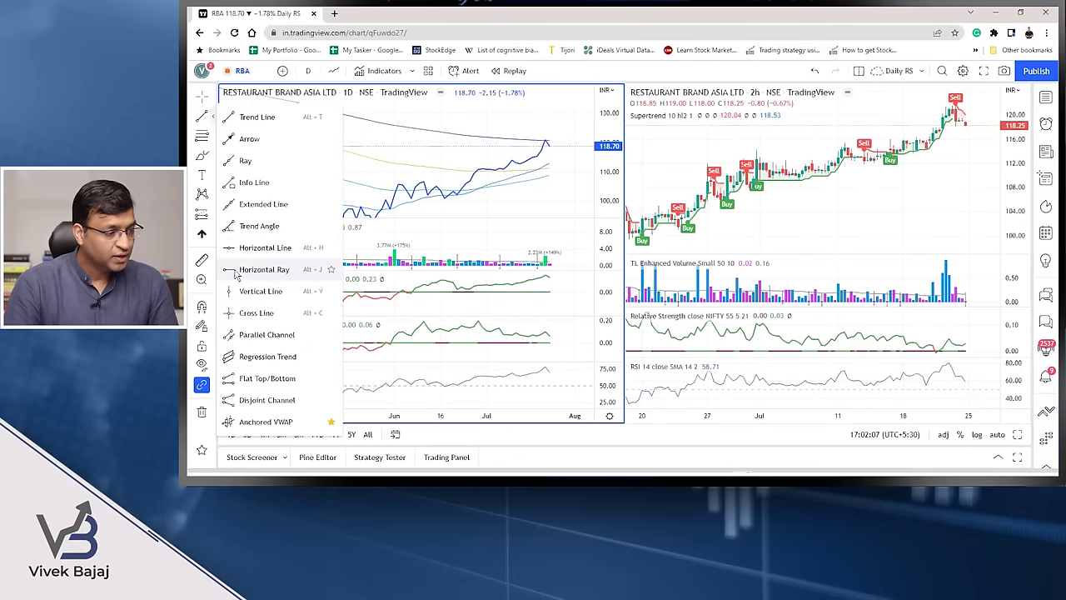
click(236, 270)
click(544, 141)
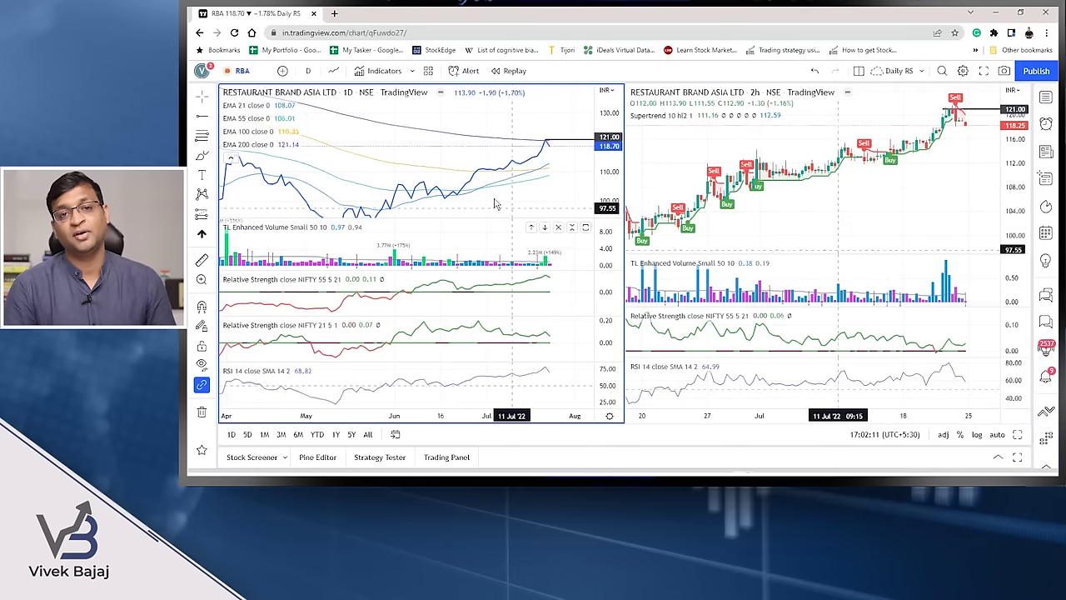
- Check the Hospitality stocks in the Excel PivotTable, return to TradingView, search the symbols for MAHINDRA and open the NSE chart of Mahindra Holidays
key(alt+Tab)
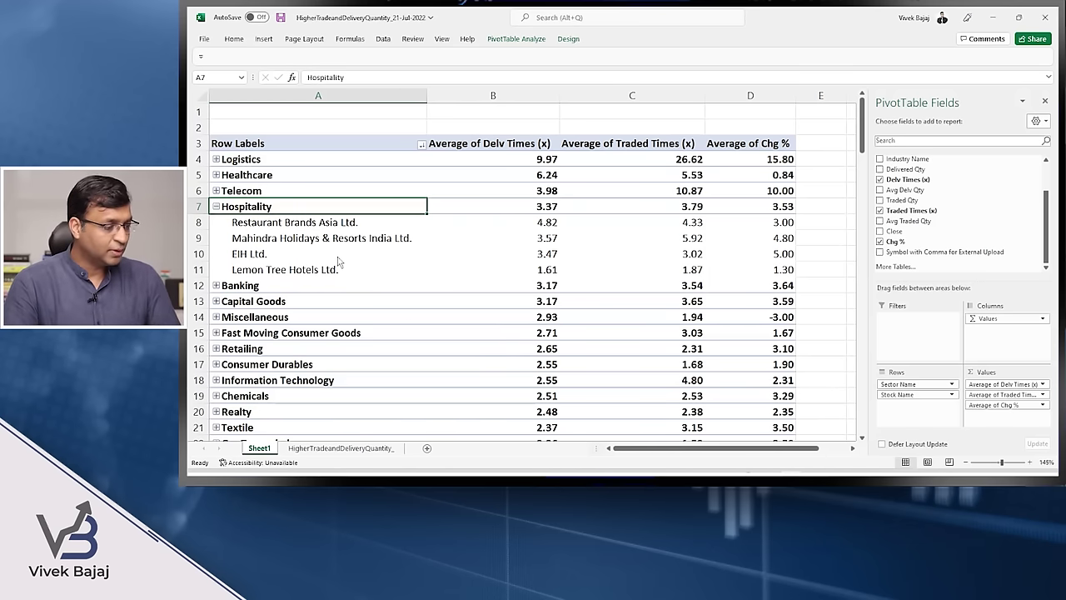
key(alt+Tab)
text(MAH)
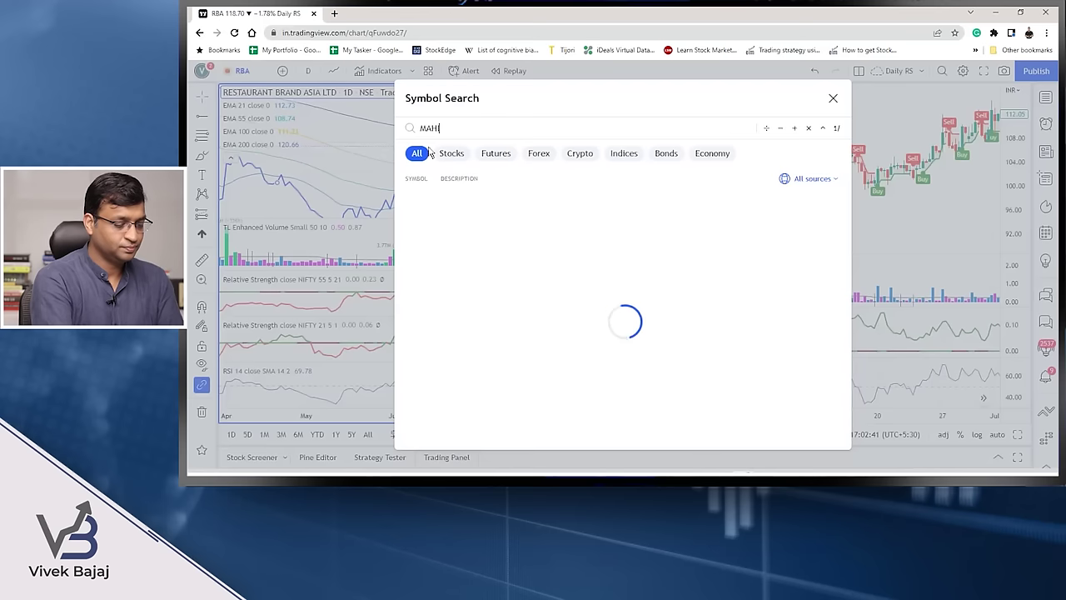
text(INDRA)
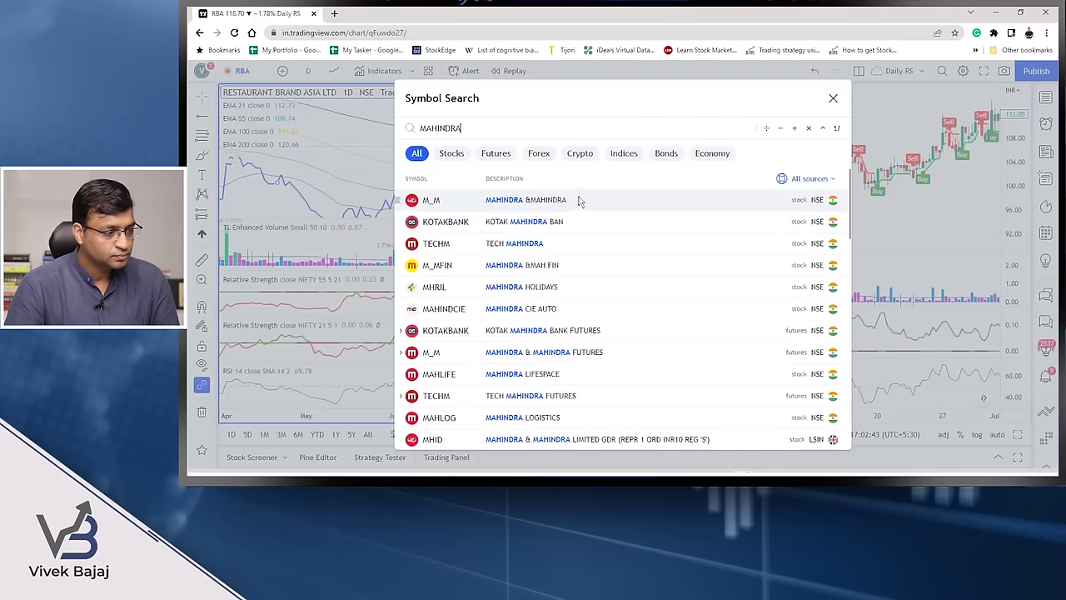
click(575, 289)
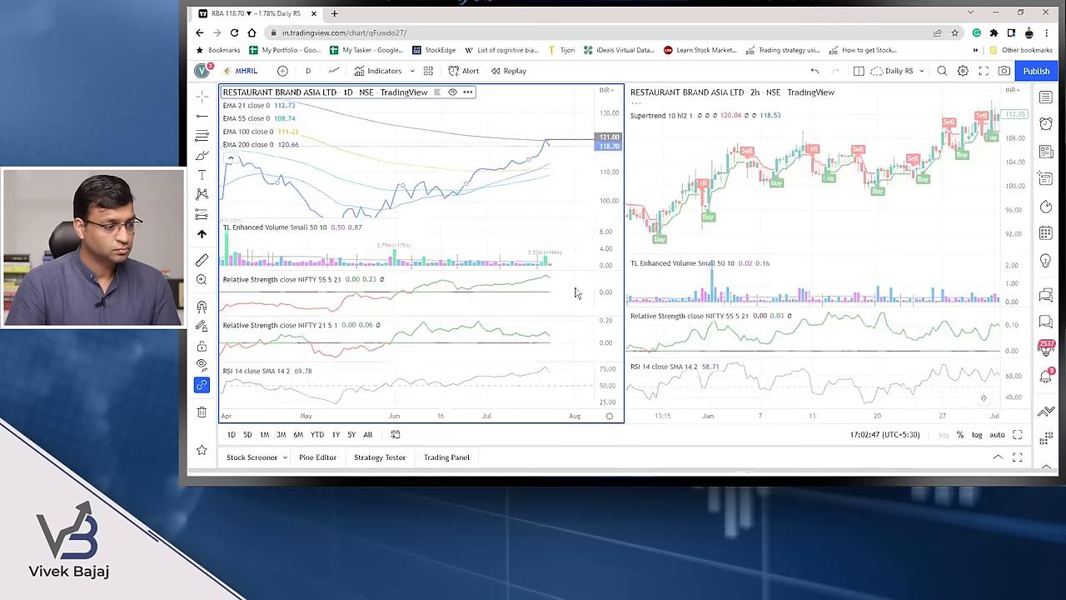
- Reset Mahindra Holidays' 2-hour chart to its latest bars and draw a horizontal ray at 231.35 from 11 Jul '22 on the daily chart
scroll(481, 182, up, 2)
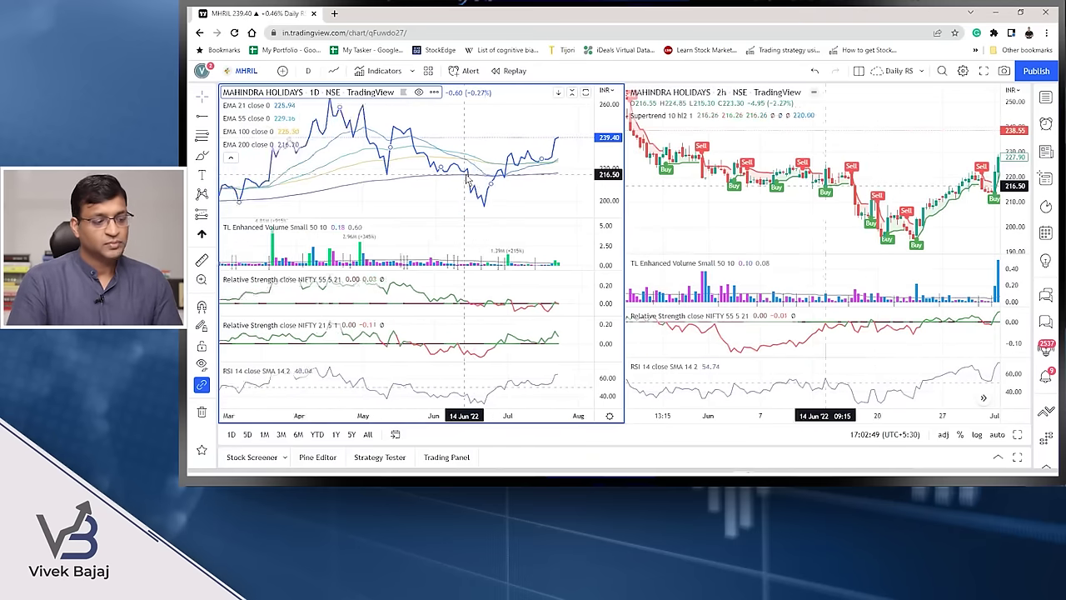
right_click(850, 152)
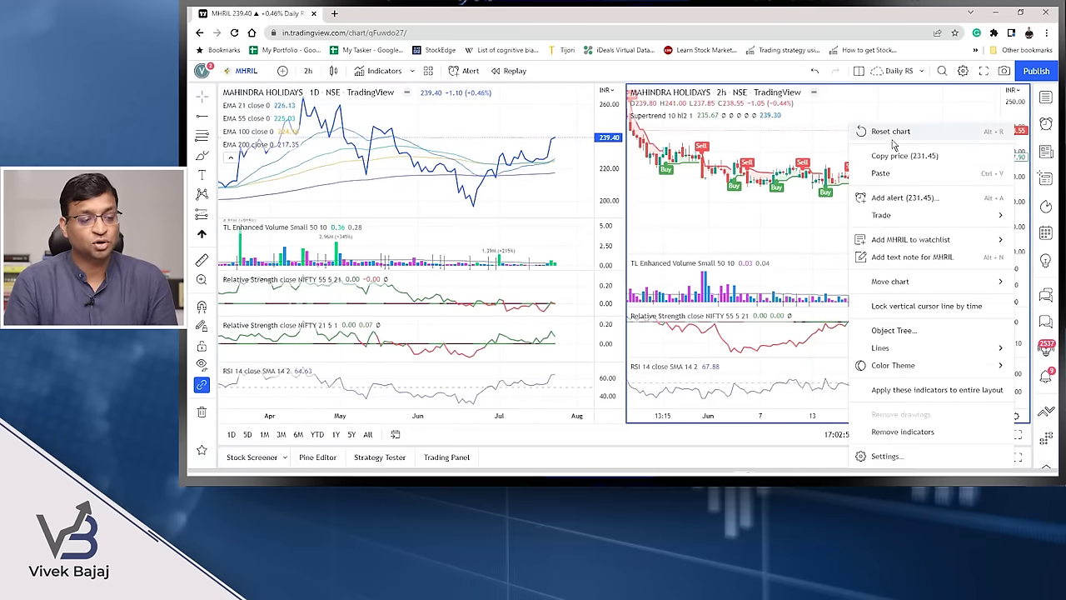
click(881, 65)
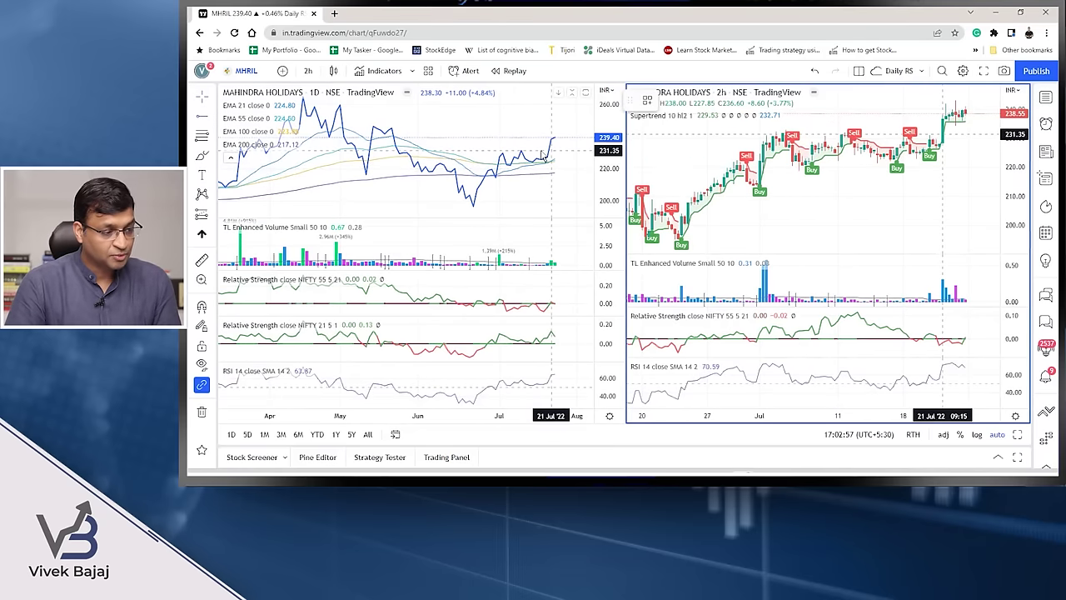
key(alt+j)
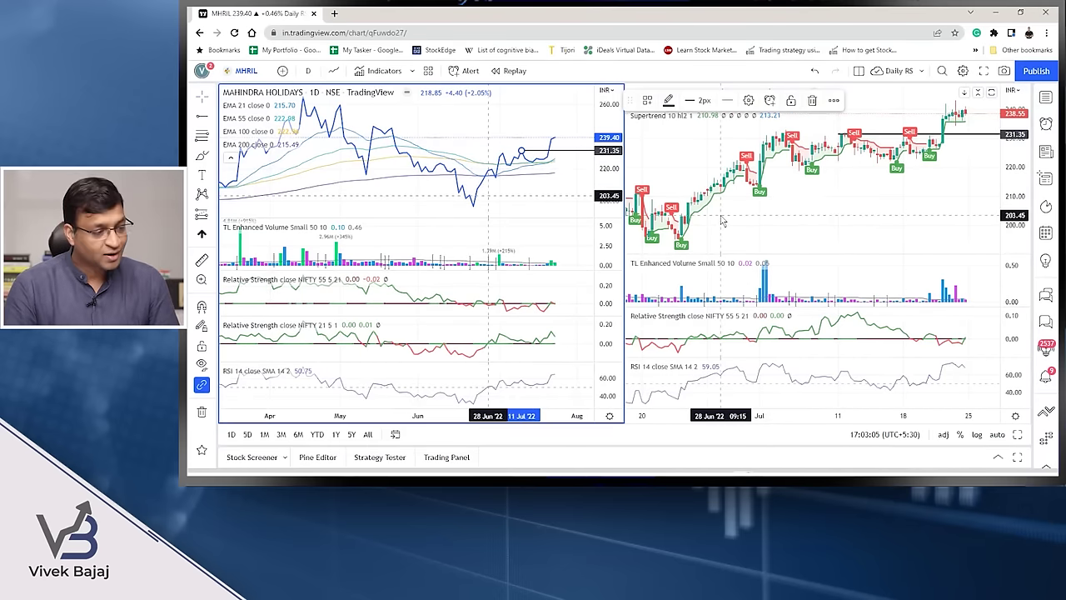
- Switch back to the Excel PivotTable and review the average price change of Mahindra Holidays & Resorts India Ltd
key(alt+Tab)
click(398, 242)
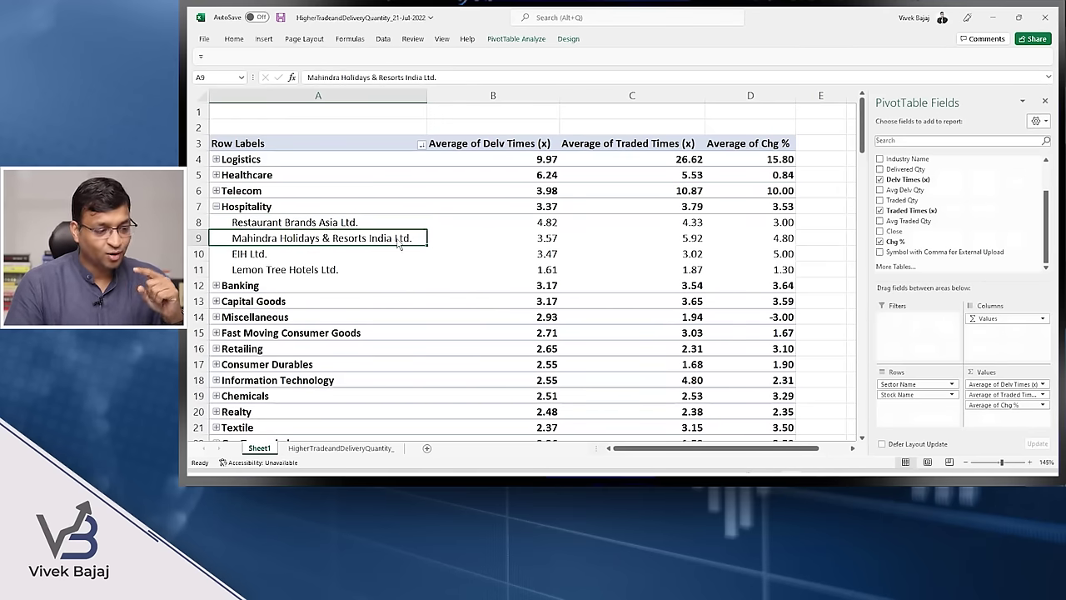
click(708, 239)
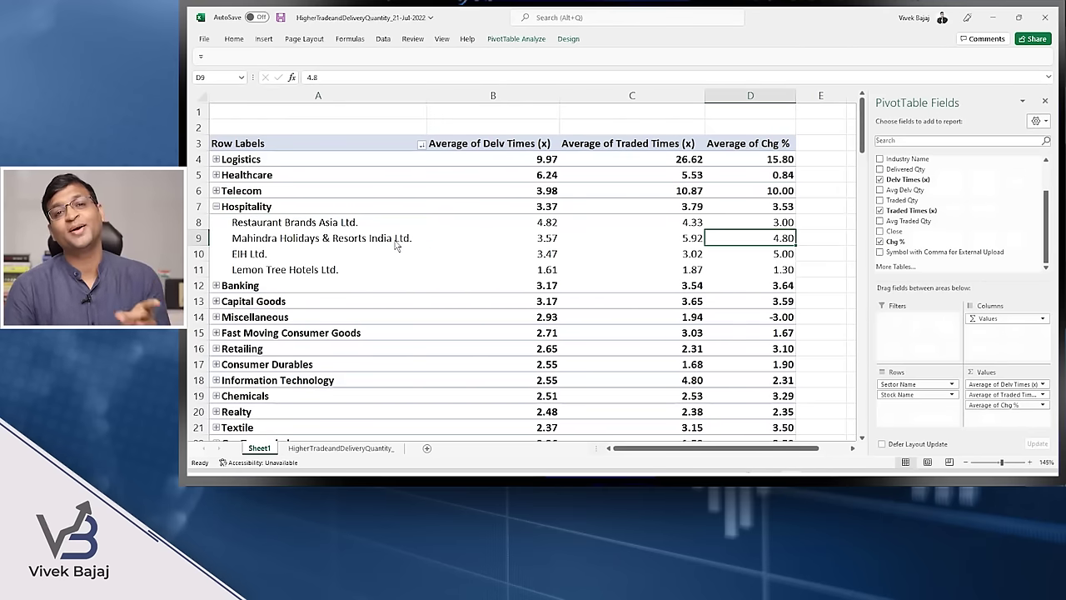